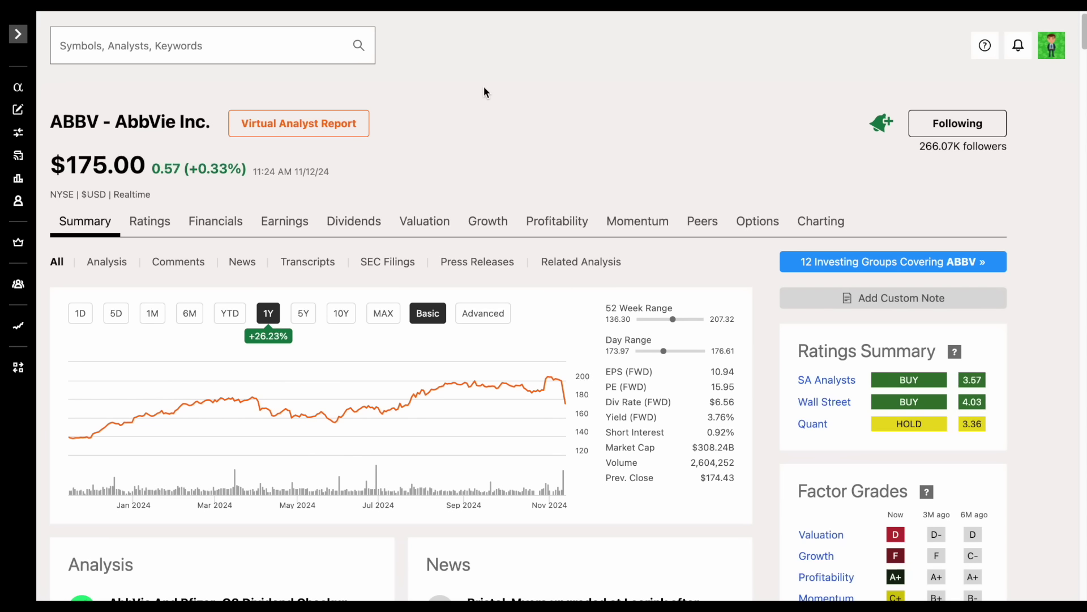
Step: Display the ABBV price chart over the 5D range and over the 1M range
left_click(116, 315)
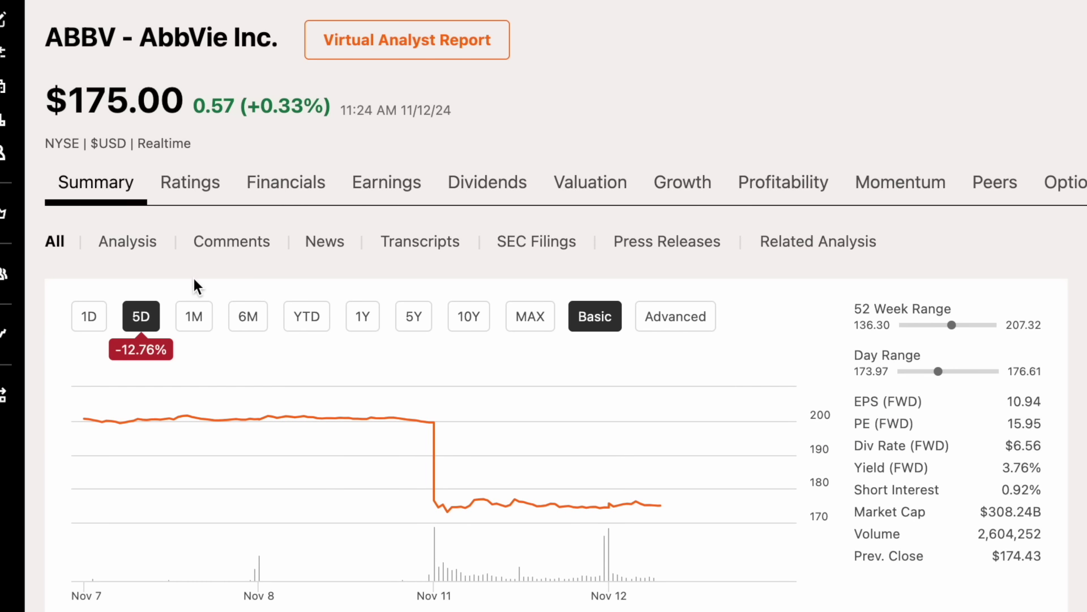
left_click(193, 316)
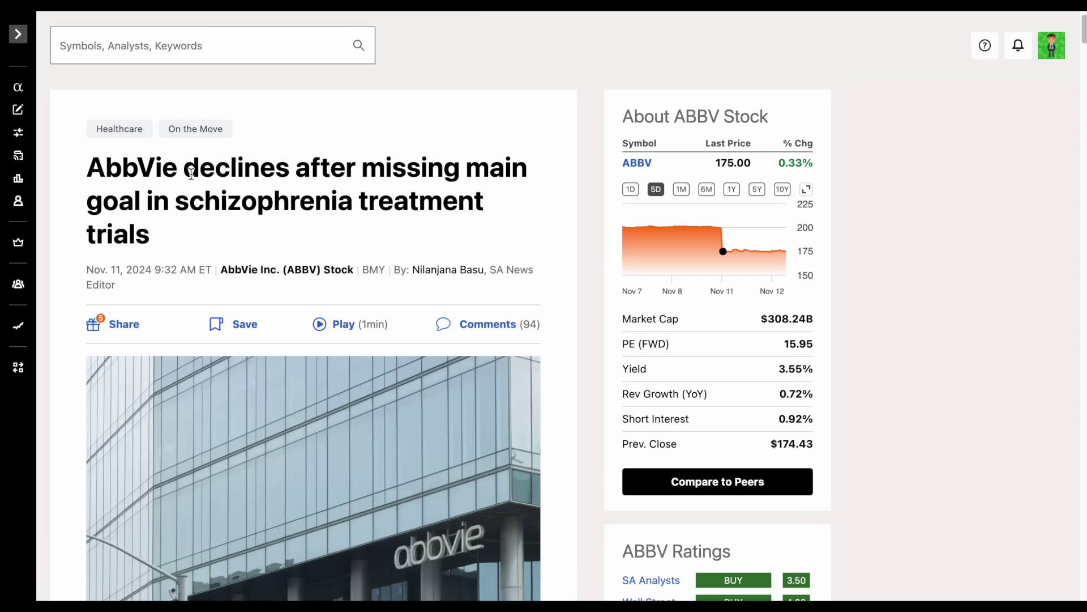
Step: Highlight the share decline and missed schizophrenia trial goal in the AbbVie article's headline and opening paragraph
left_click_drag(184, 168, 321, 170)
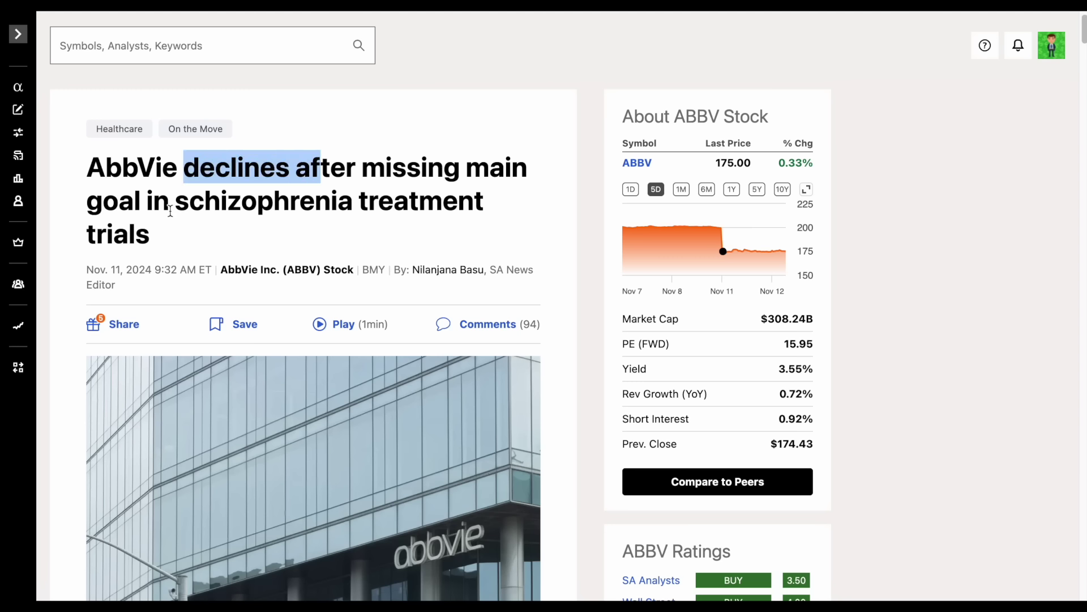
left_click_drag(175, 202, 237, 245)
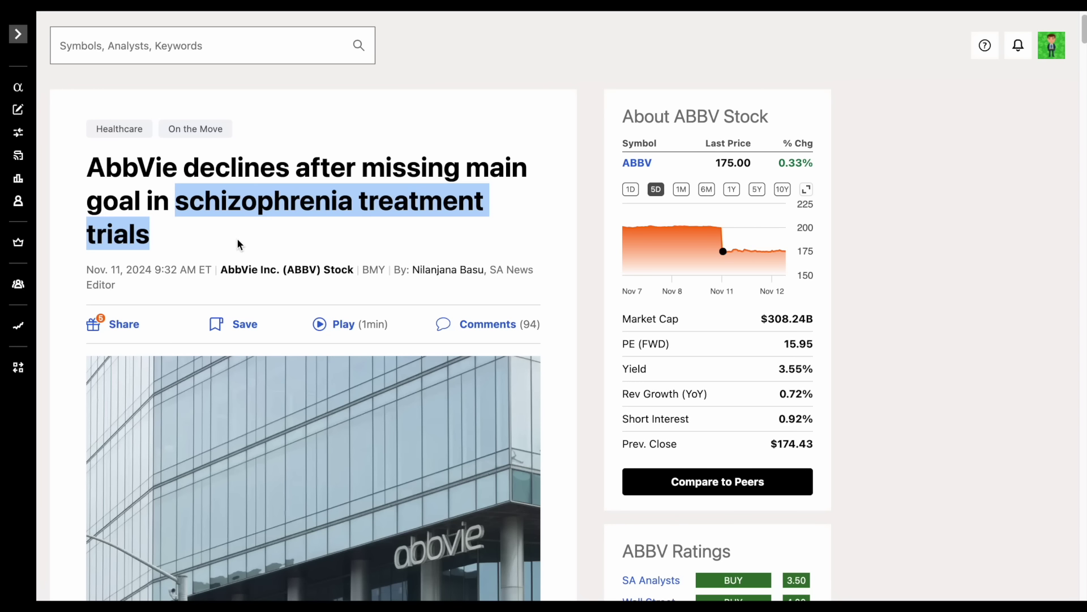
scroll(237, 245, "down", 10)
left_click_drag(304, 66, 555, 66)
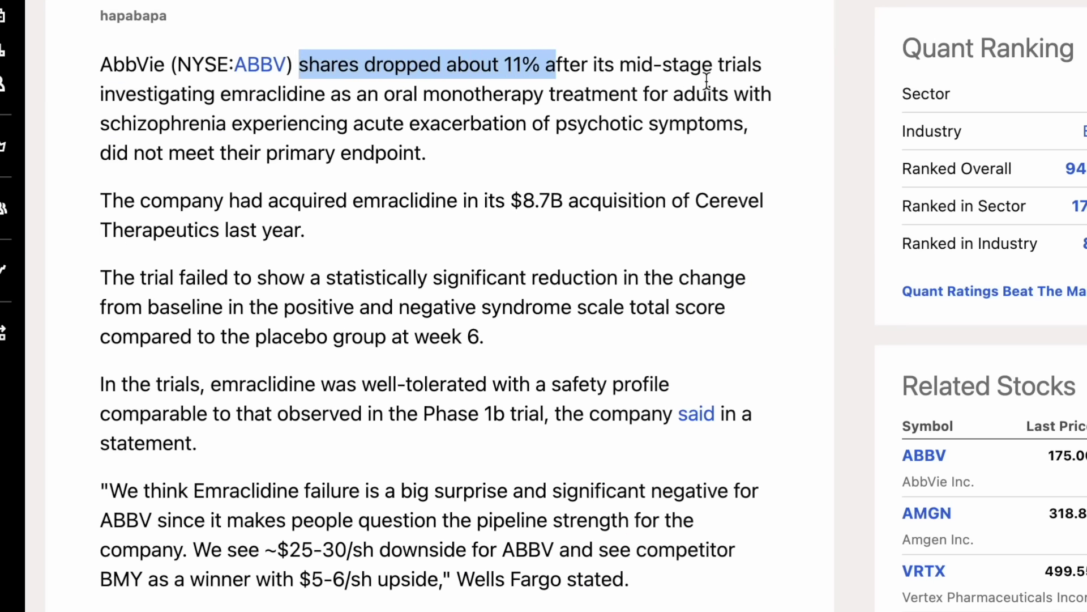
left_click_drag(550, 95, 228, 133)
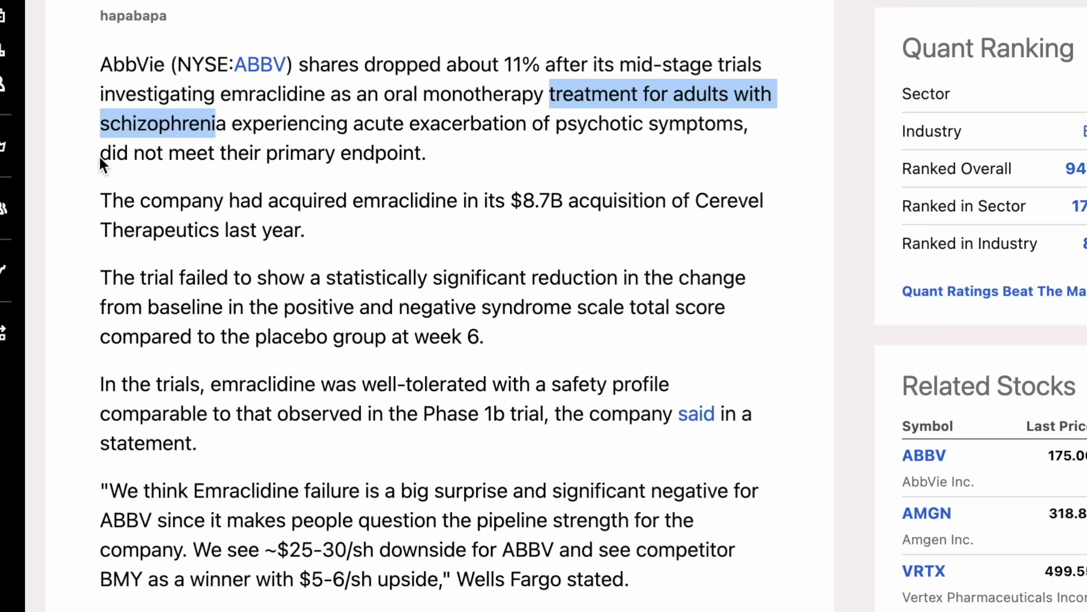
left_click_drag(100, 154, 435, 159)
left_click(438, 153)
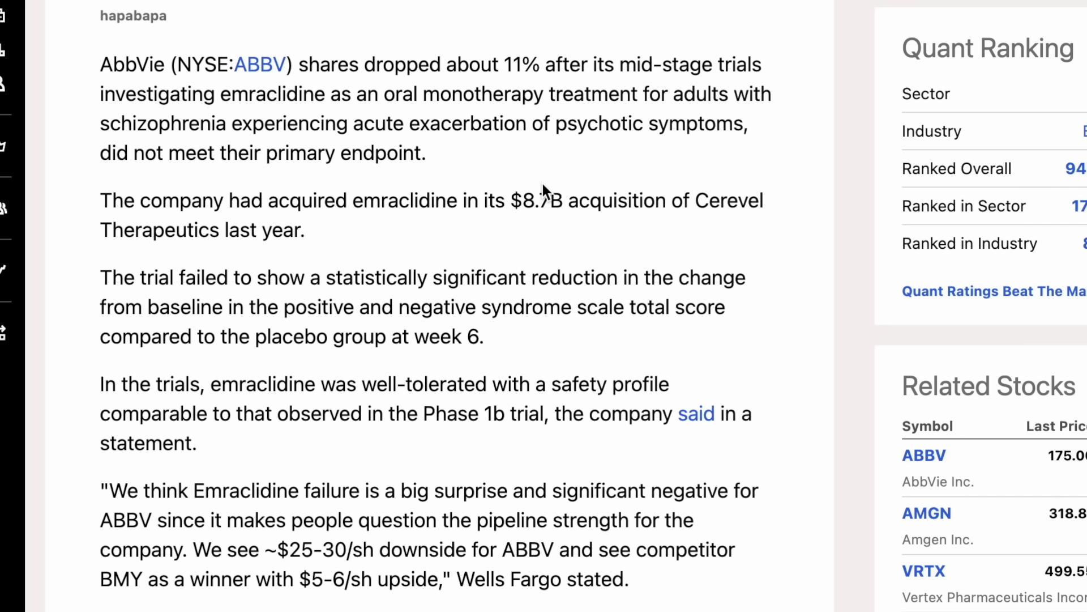
Step: Highlight the mention of the $8.7B acquisition of Cerevel Therapeutics in the article's second paragraph
left_click_drag(510, 204, 680, 238)
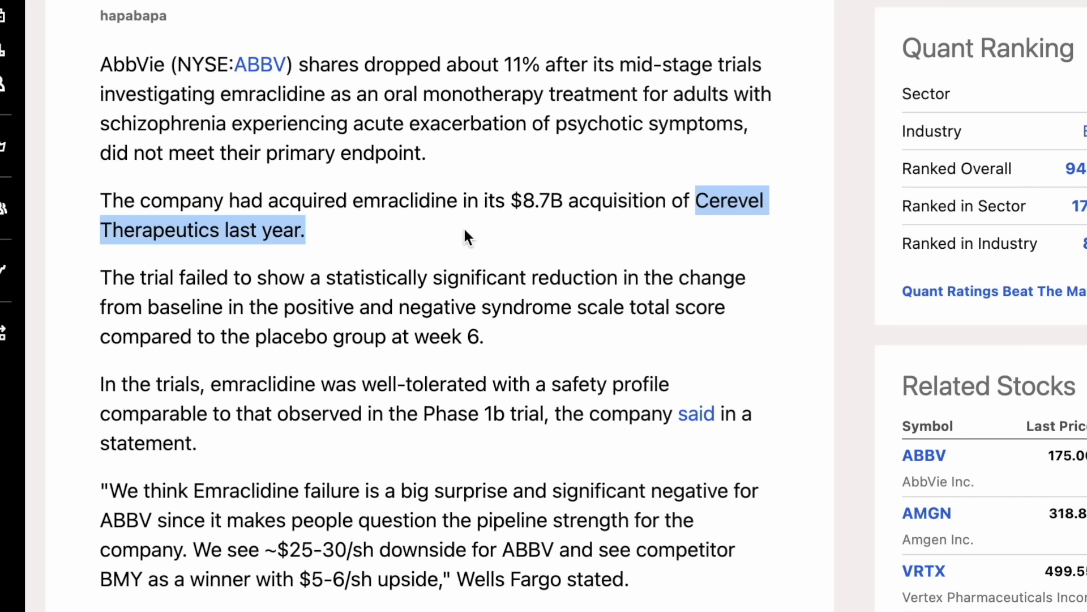
left_click_drag(516, 201, 672, 205)
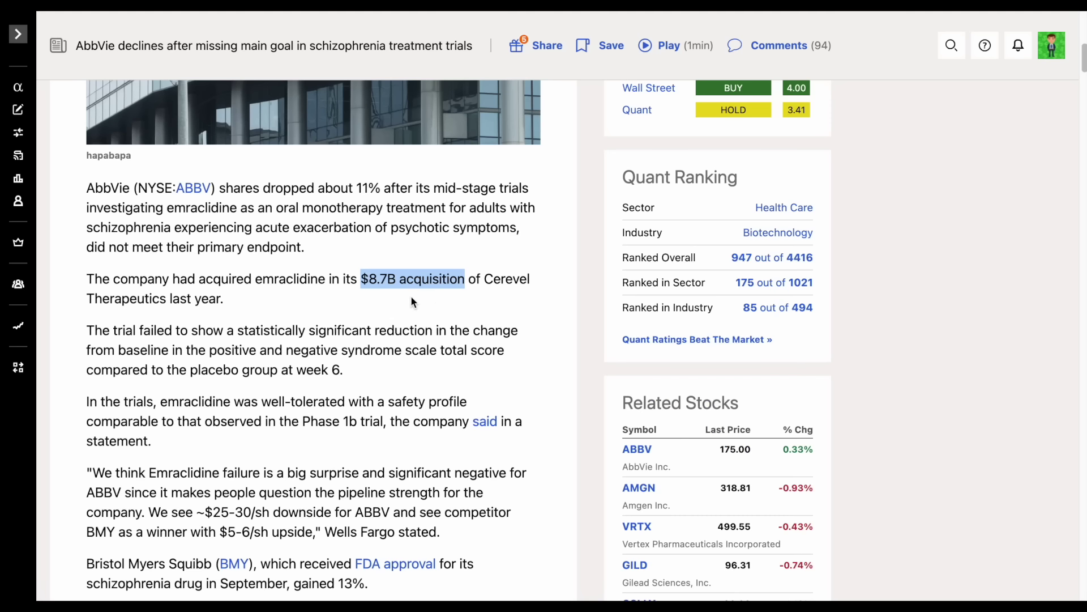
Step: Highlight the pipeline comment in the Wells Fargo quote and the Bristol Myers Squibb share gain below it
scroll(411, 301, "down", 5)
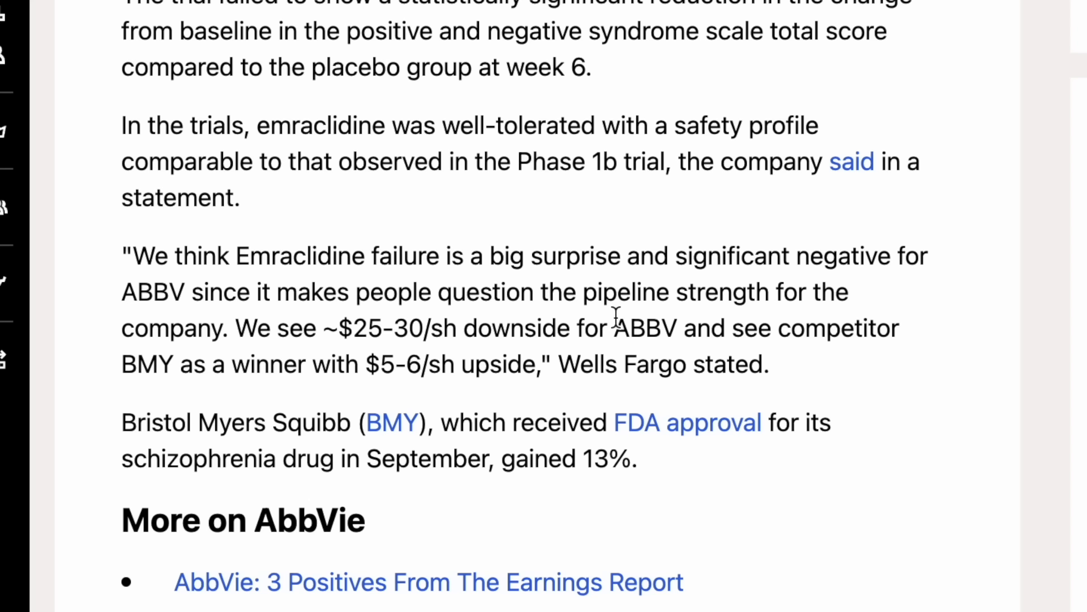
left_click_drag(124, 343, 237, 335)
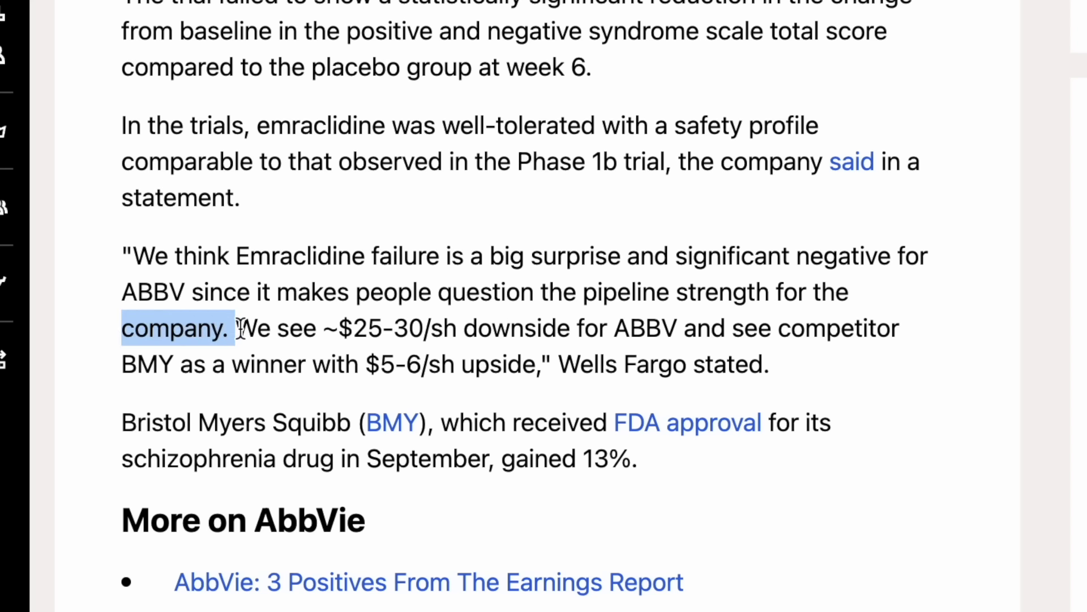
left_click_drag(584, 295, 682, 295)
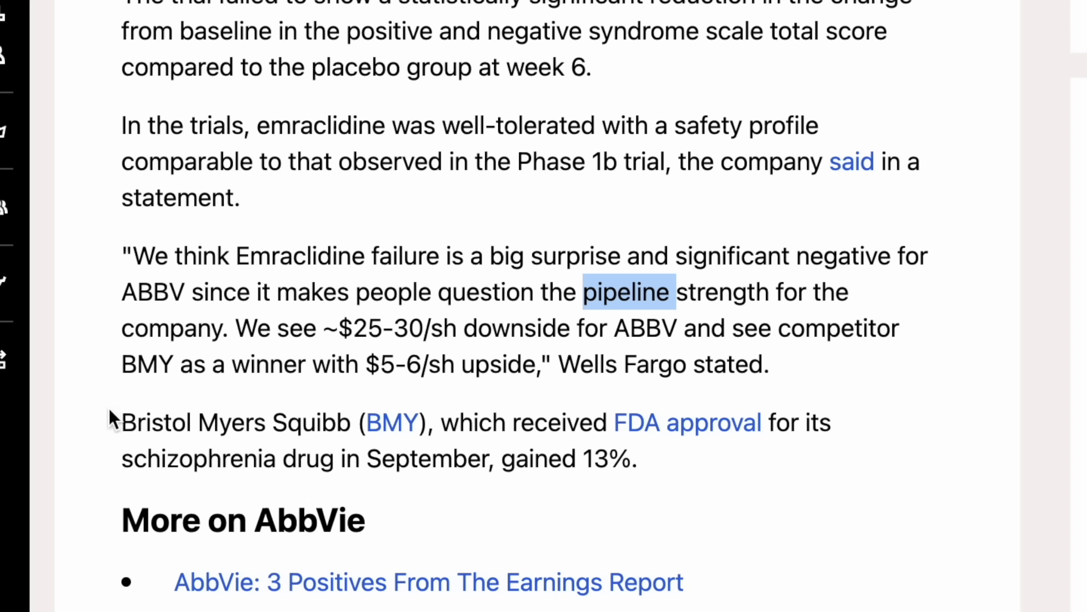
left_click_drag(123, 424, 316, 426)
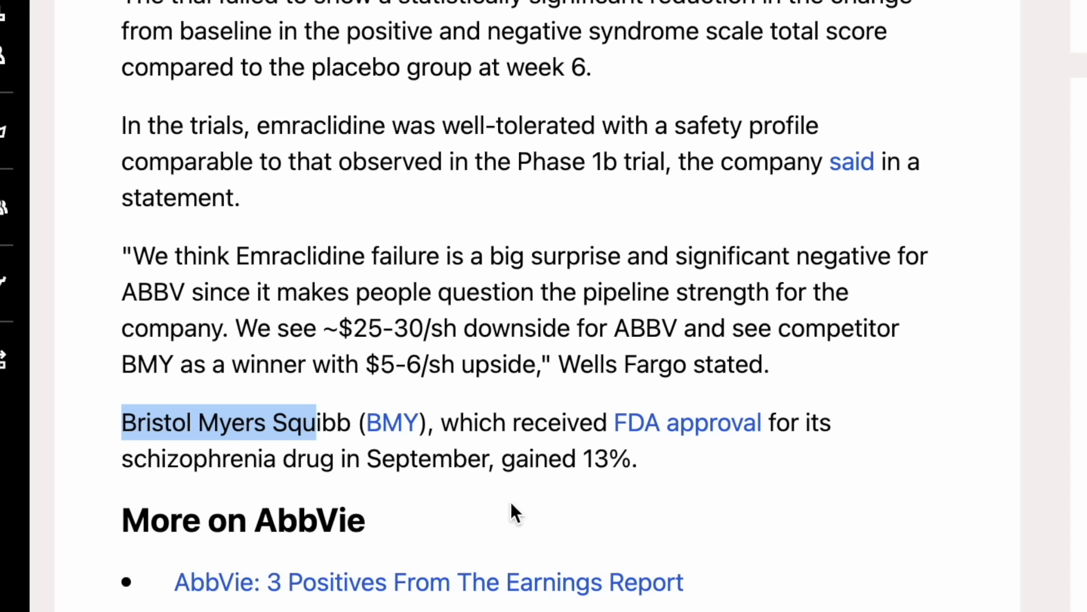
left_click_drag(509, 463, 640, 462)
left_click(654, 463)
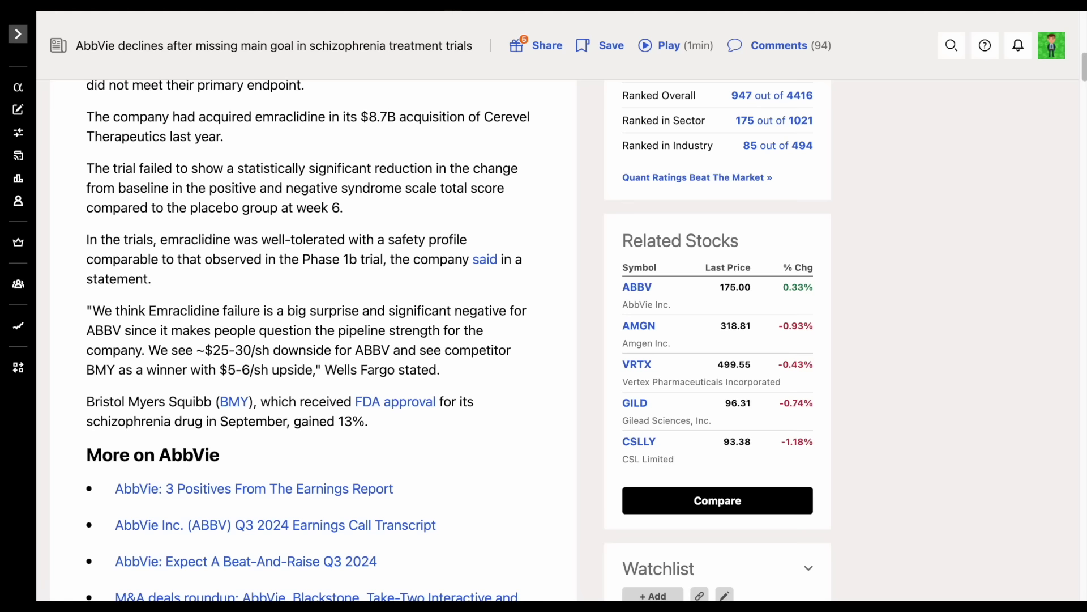
Step: Return to the ABBV summary page and display its price chart over the 5D range
key("alt+Left")
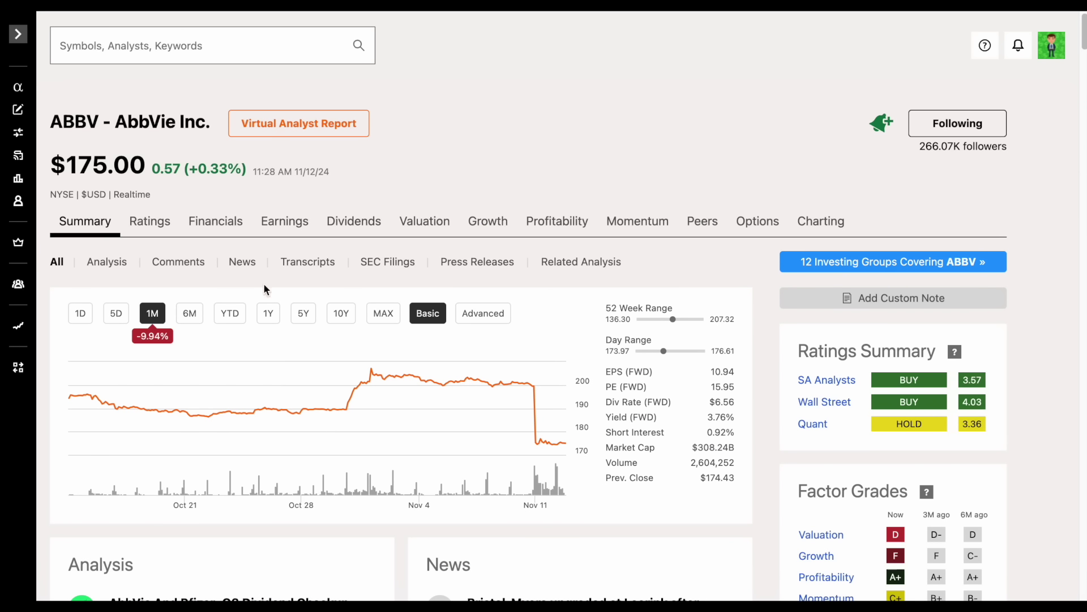
left_click(116, 313)
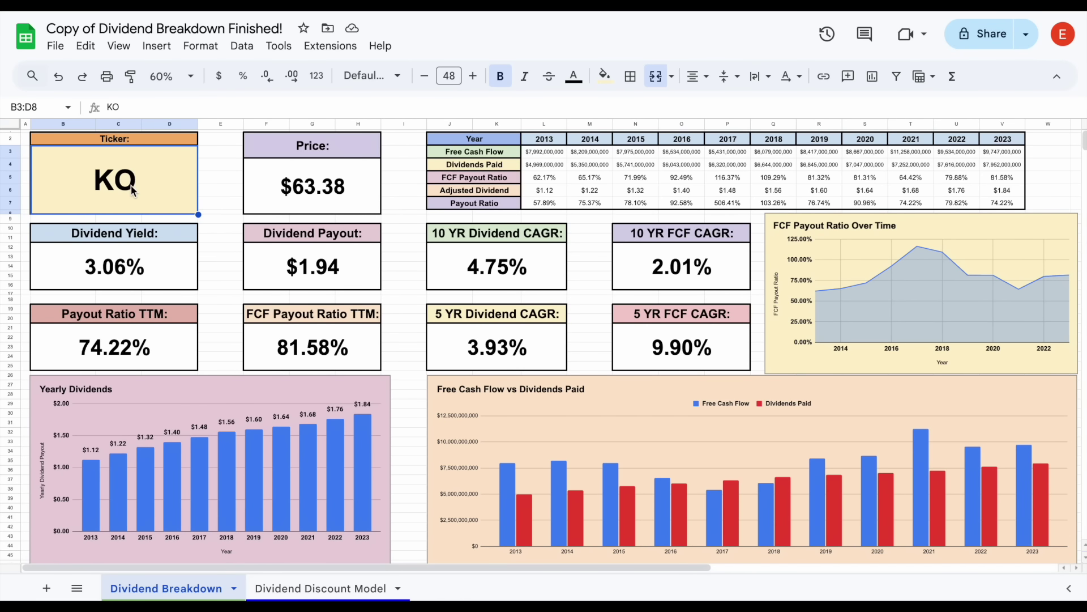
Step: Set the ticker to ABBV in the Dividend Breakdown sheet of the Google Sheets file
type("ABBV")
key("Return")
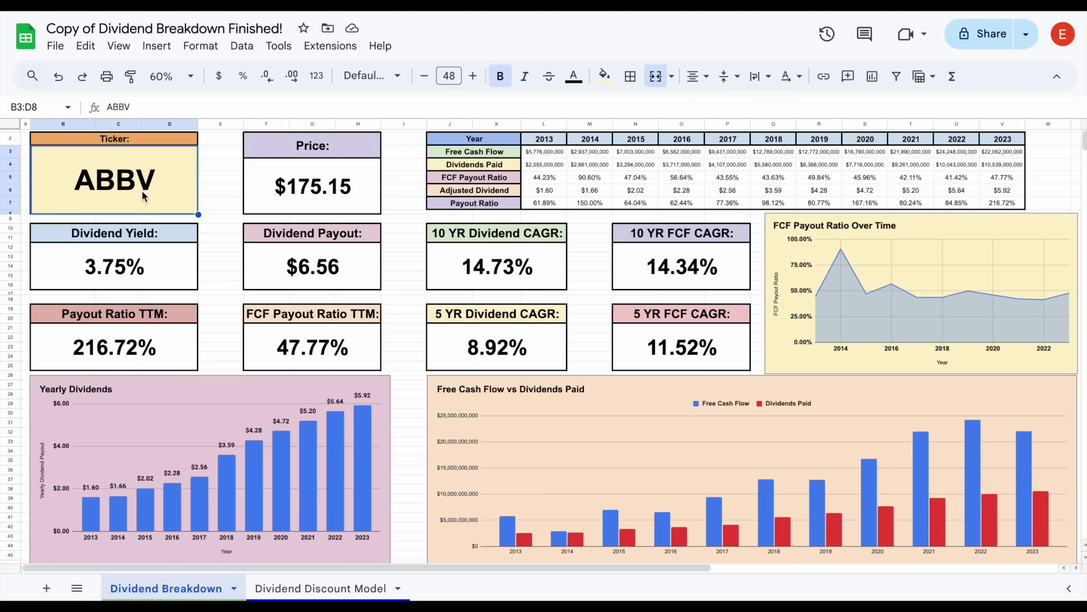
Step: Examine AbbVie's dividend yield and its 10-year and 5-year dividend CAGR in the Dividend Breakdown sheet
left_click(148, 281)
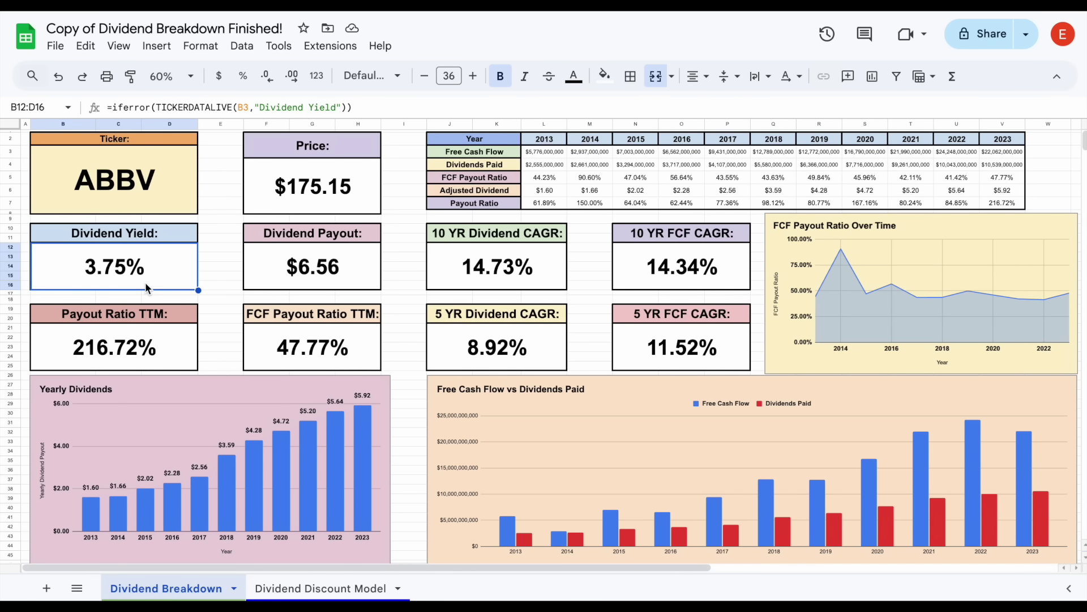
left_click(532, 240)
left_click(534, 271)
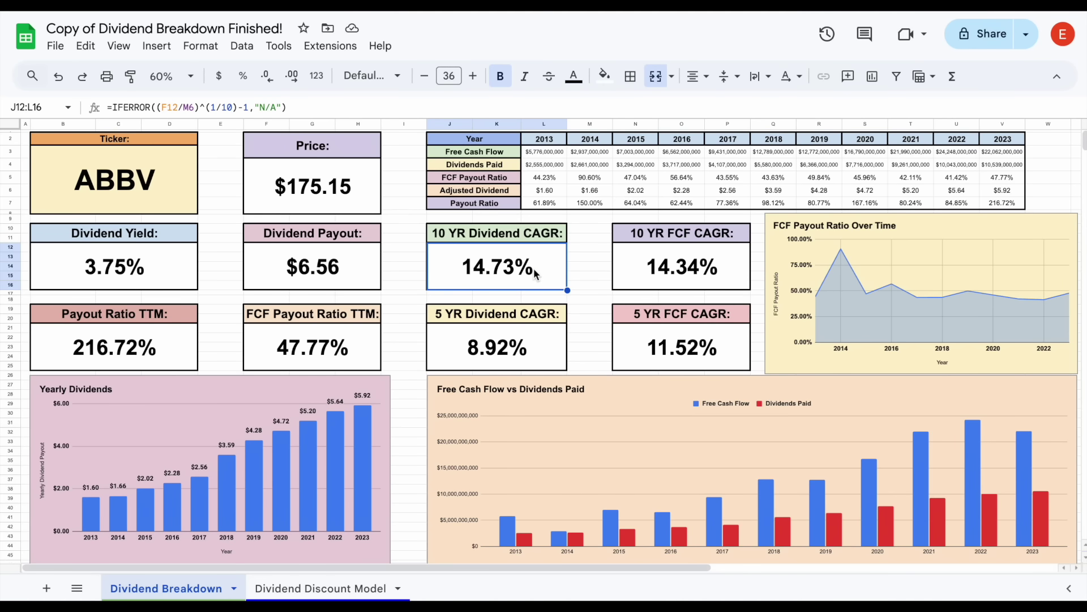
left_click_drag(539, 315, 542, 351)
left_click(543, 356)
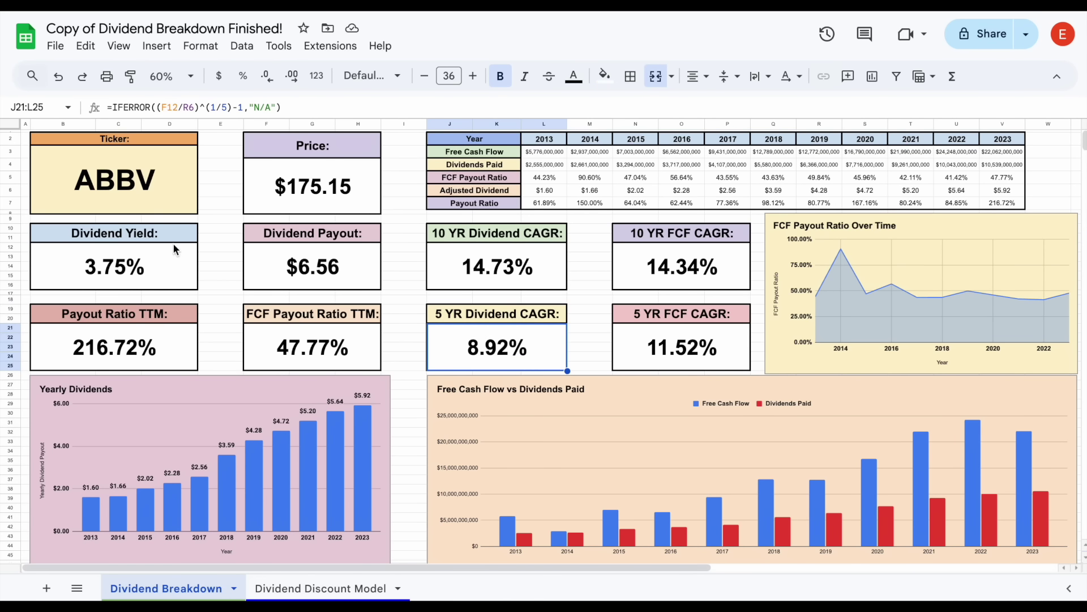
left_click_drag(173, 243, 171, 253)
left_click_drag(517, 243, 527, 347)
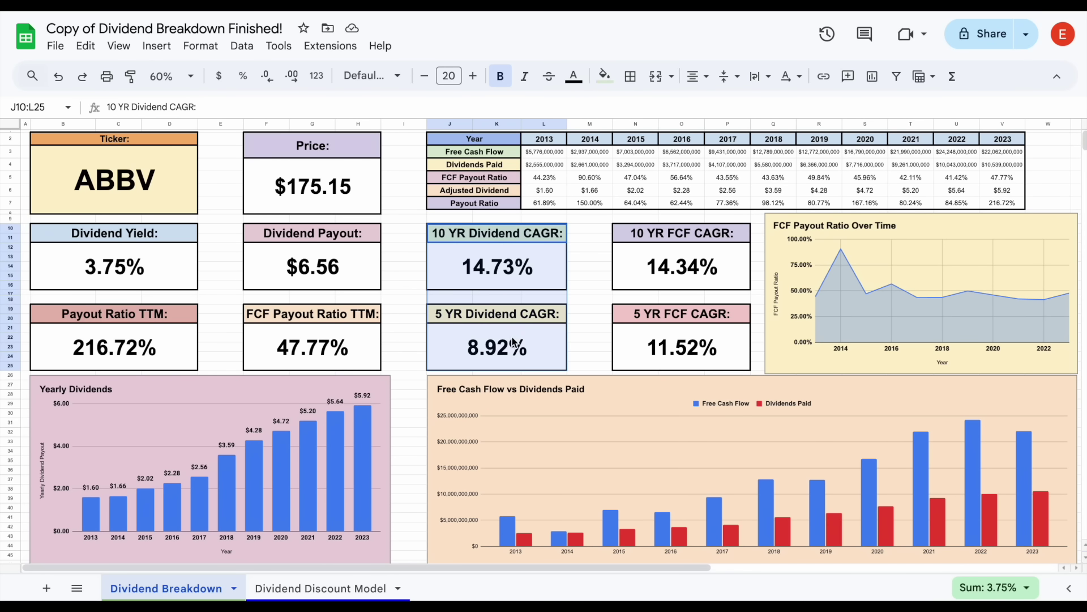
Step: Examine AbbVie's 10-year and 5-year free cash flow CAGR in the Dividend Breakdown sheet
key("Right")
key("Right")
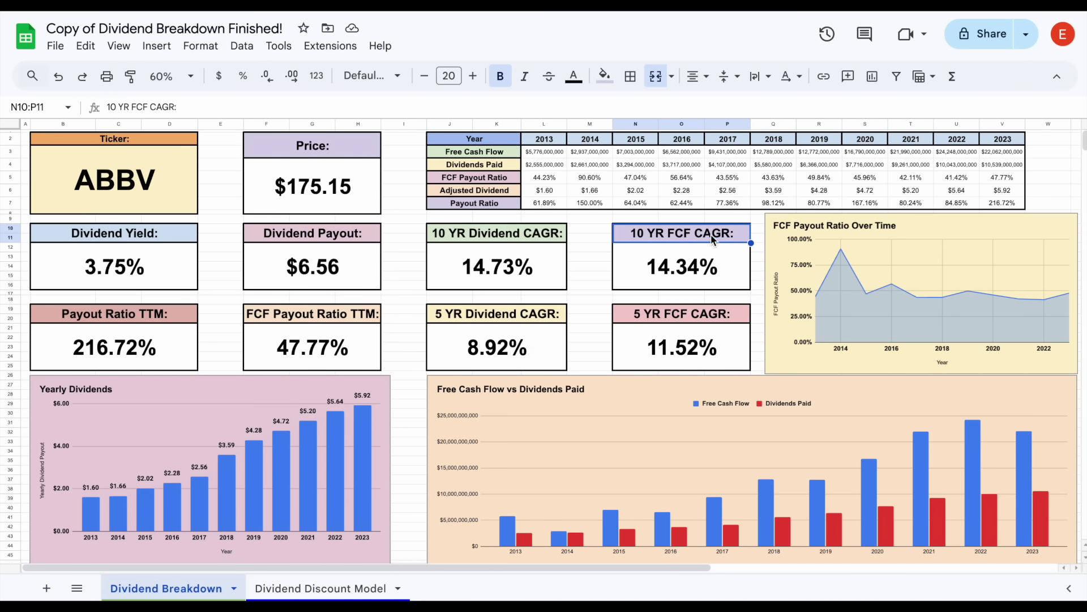
left_click_drag(711, 238, 722, 352)
left_click(722, 351)
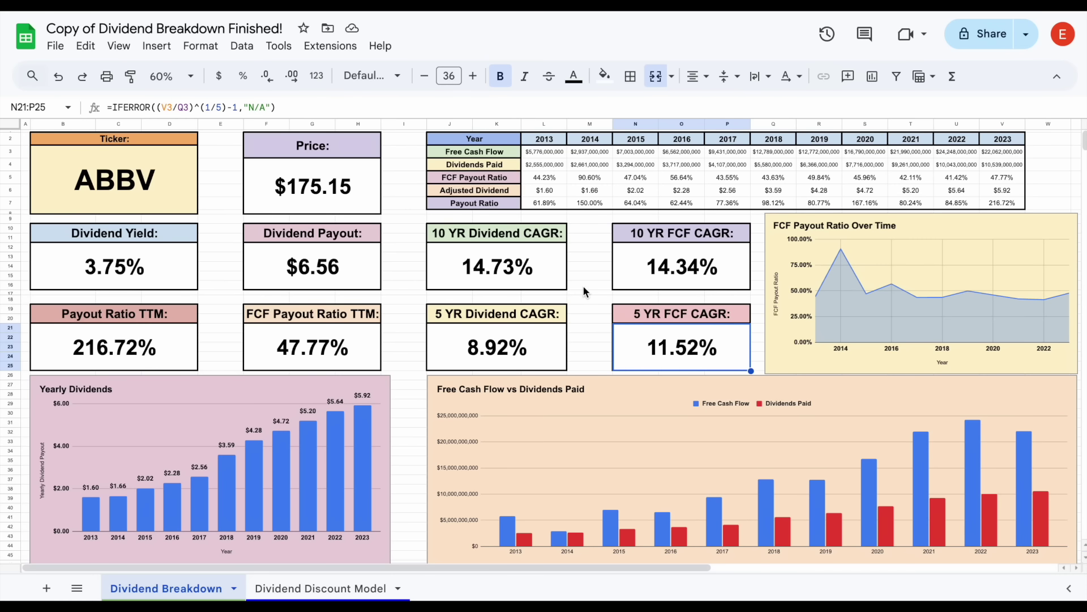
Step: Locate the Tickerdata extension and enter the formula =TICKERDATALIVE("MSFT","Dividend") in cell B36
left_click(339, 46)
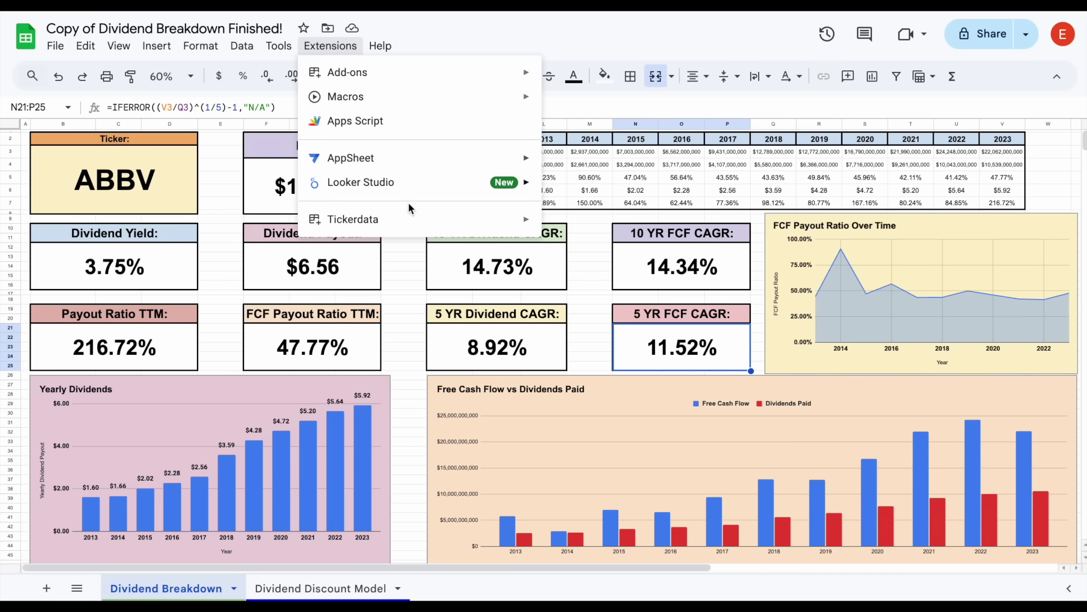
mouse_move(419, 223)
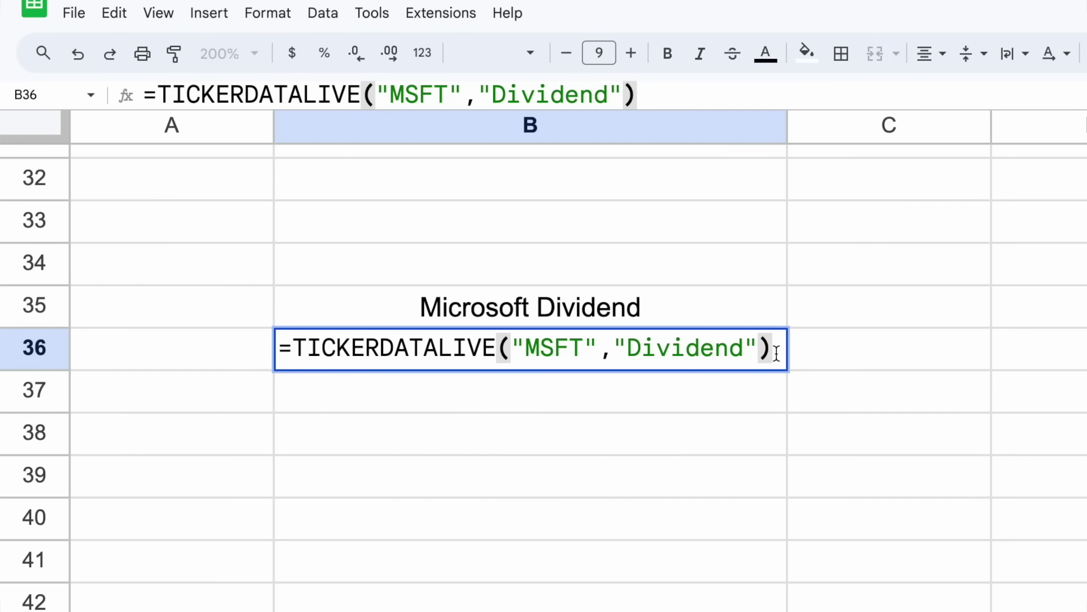
key("Return")
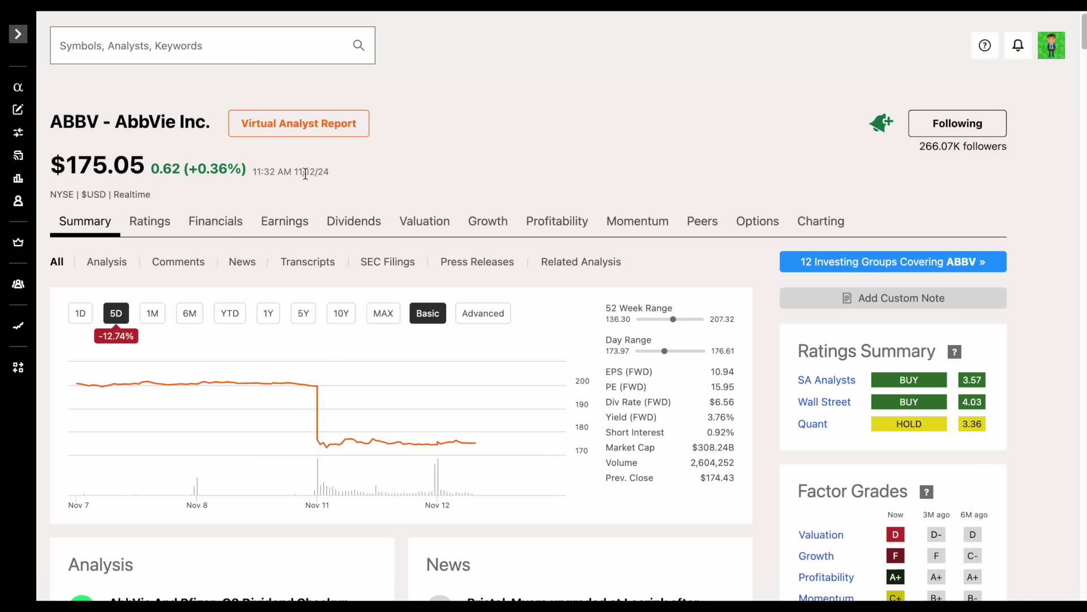
Step: Highlight AbbVie's share price on its Seeking Alpha page and look through the holdings of the SCHD ETF
left_click_drag(50, 165, 149, 166)
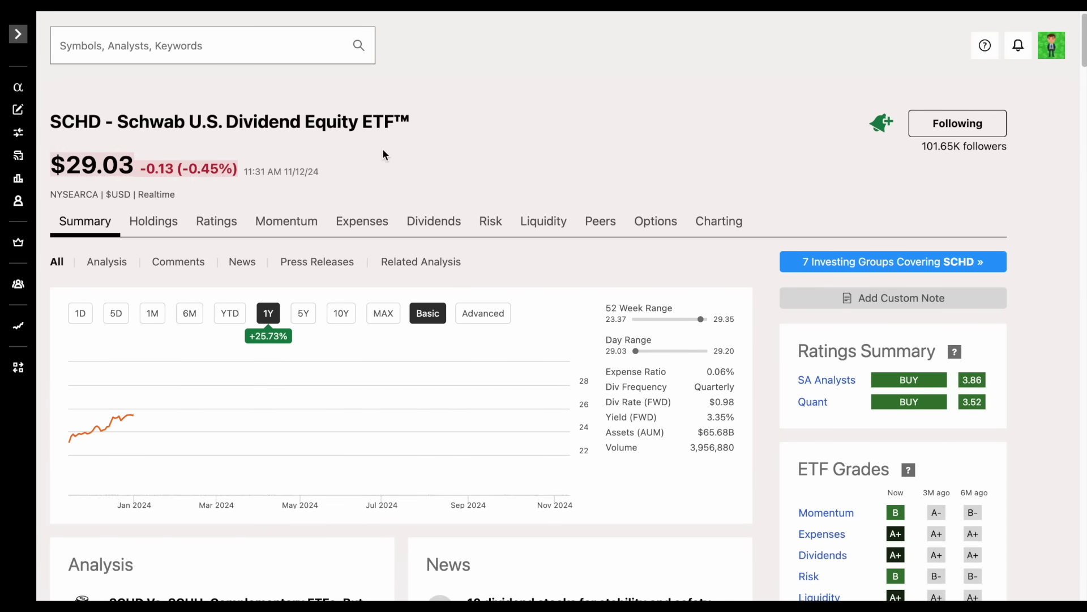
left_click(172, 229)
scroll(233, 199, "down", 5)
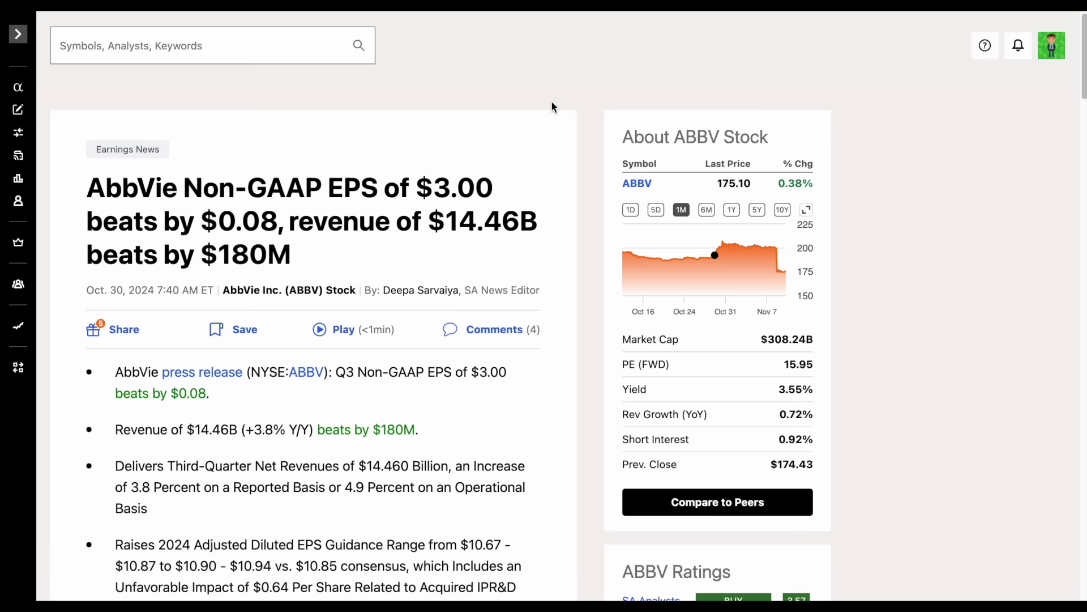
Step: Read the AbbVie Q3 earnings article, highlighting the Non-GAAP EPS and the revenue figure
scroll(569, 93, "down", 3)
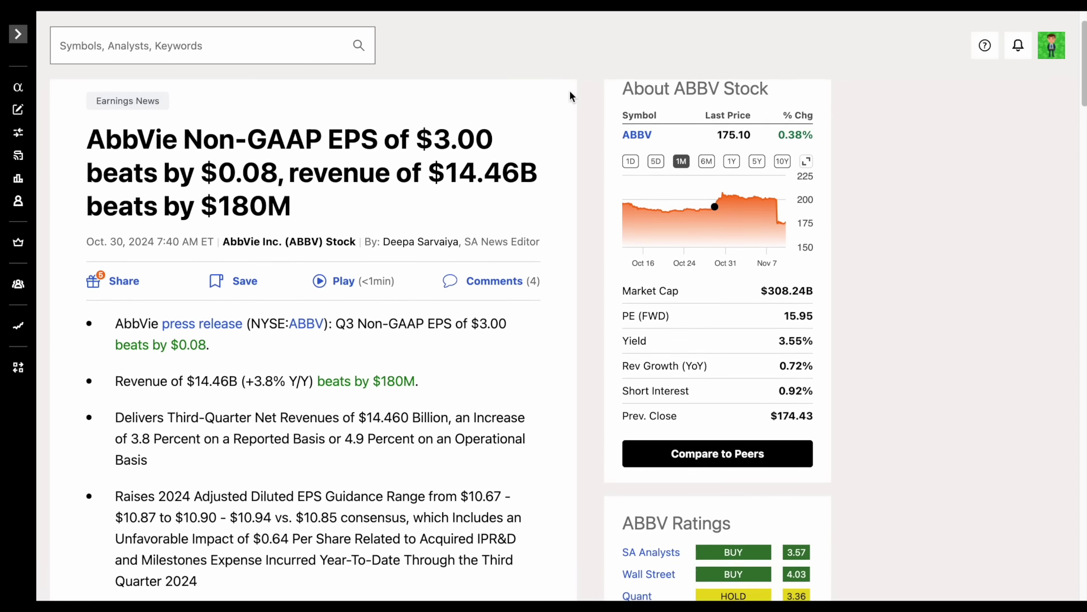
left_click_drag(337, 272, 455, 273)
left_click(489, 292)
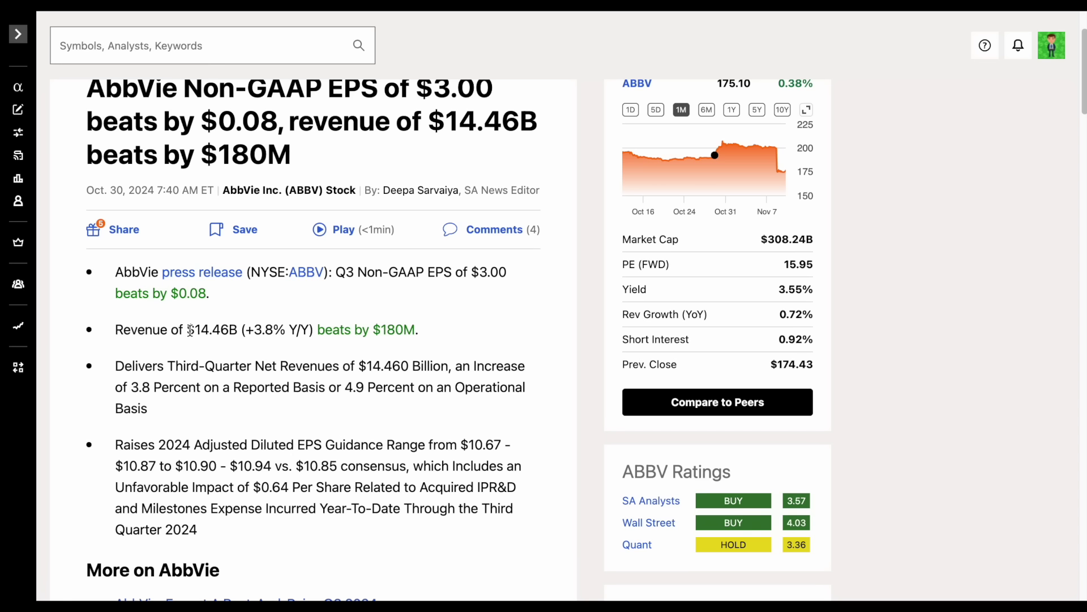
left_click_drag(187, 330, 237, 330)
left_click(252, 343)
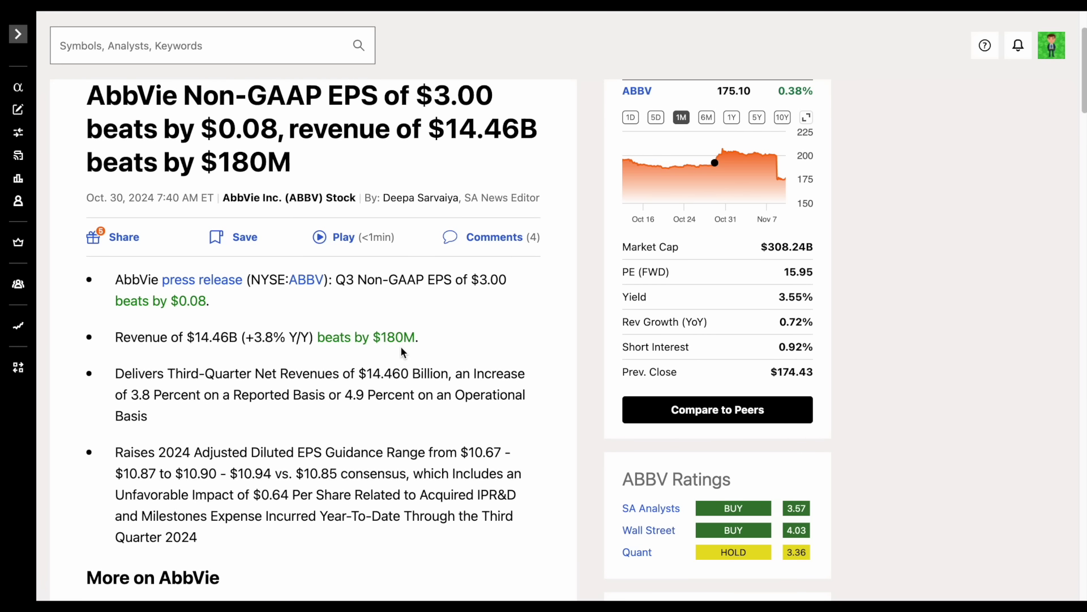
scroll(456, 344, "up", 1)
scroll(544, 167, "up", 10)
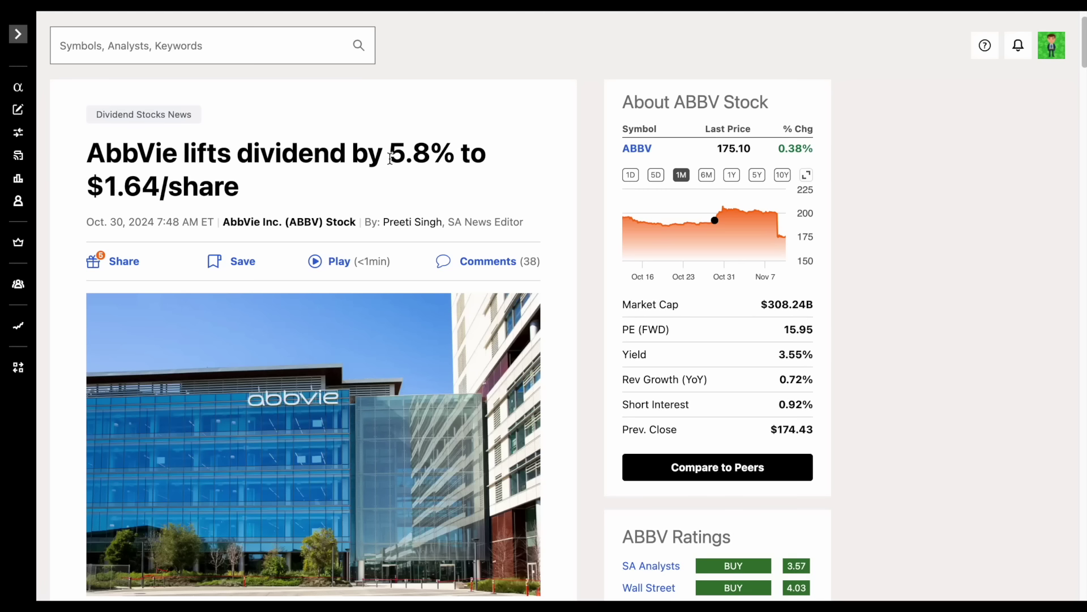
Step: Highlight the percentage in the AbbVie dividend increase headline and compare it with the 10-year and 5-year dividend CAGR in the spreadsheet
left_click_drag(389, 154, 450, 156)
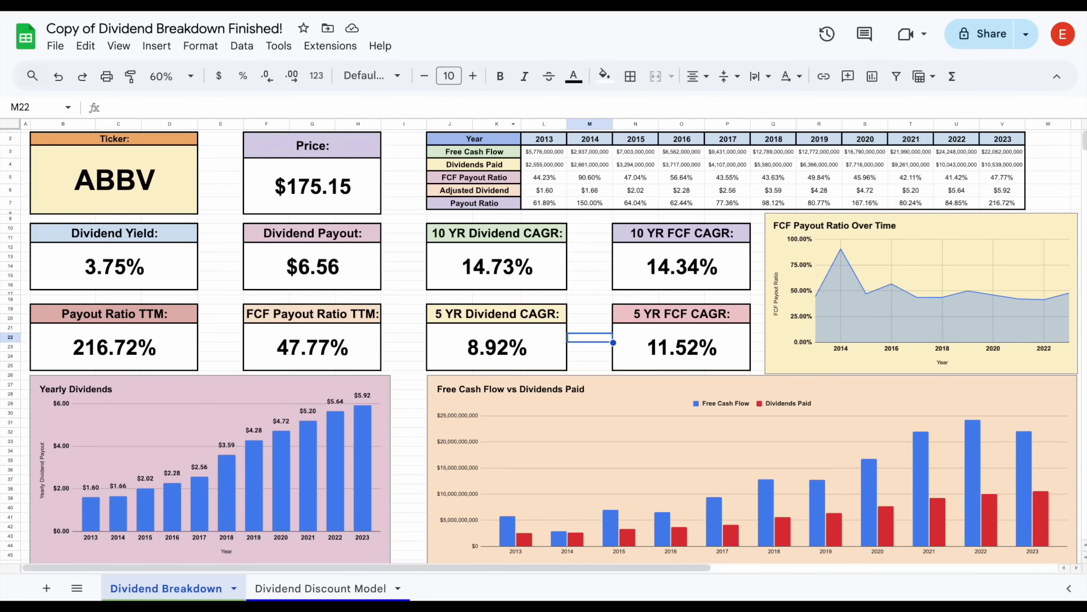
left_click(553, 239)
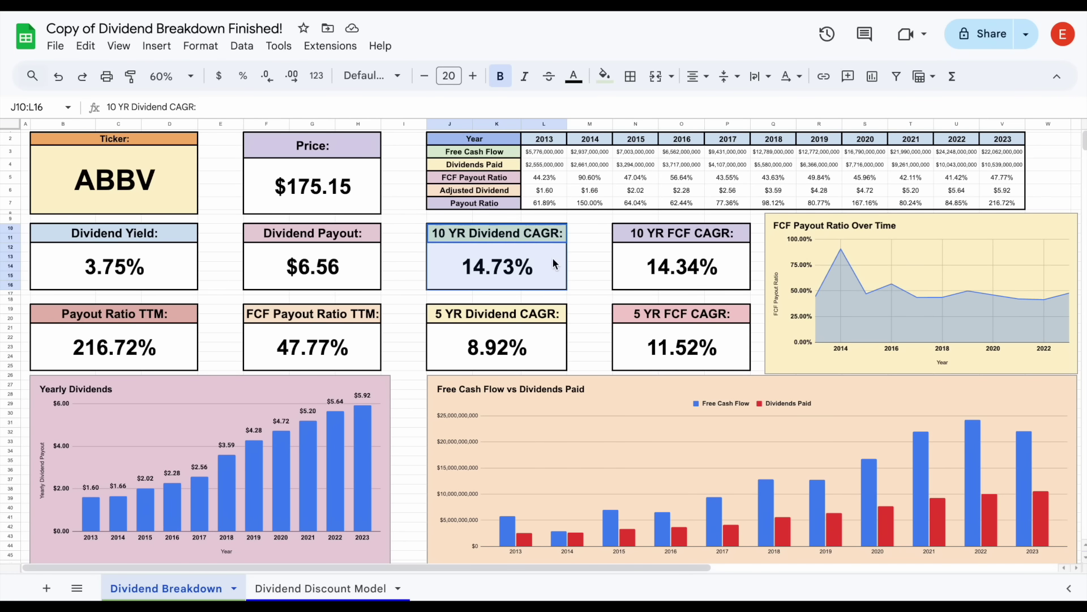
left_click(553, 258)
left_click(542, 318)
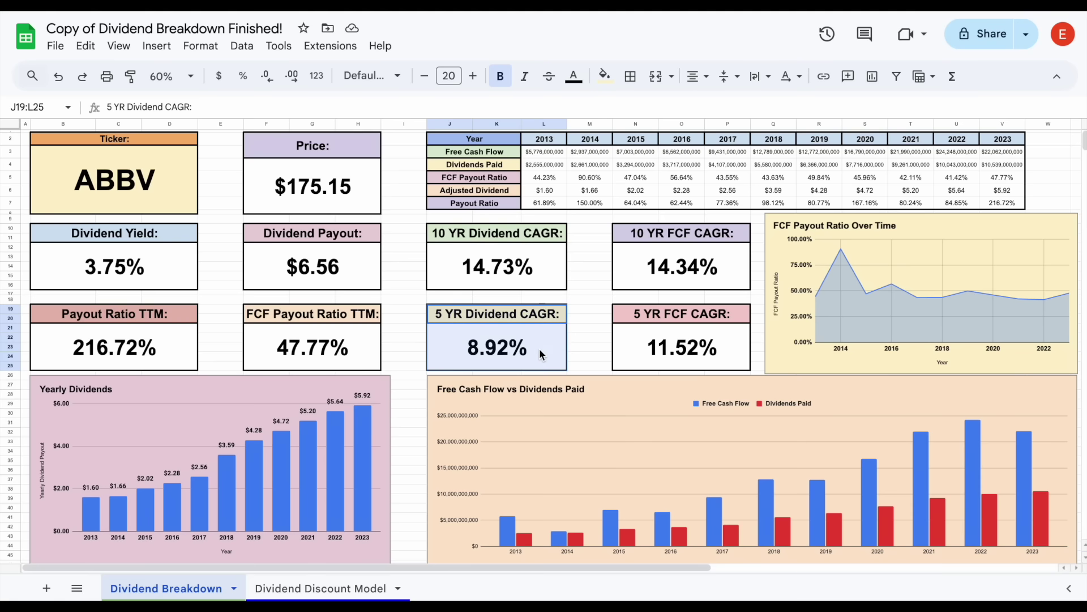
Step: Read the article on what's behind AbbVie's Q3 revenue beat, highlighting the Amgen knockoffs passage and the Humira year-over-year revenue drop
left_click(545, 356)
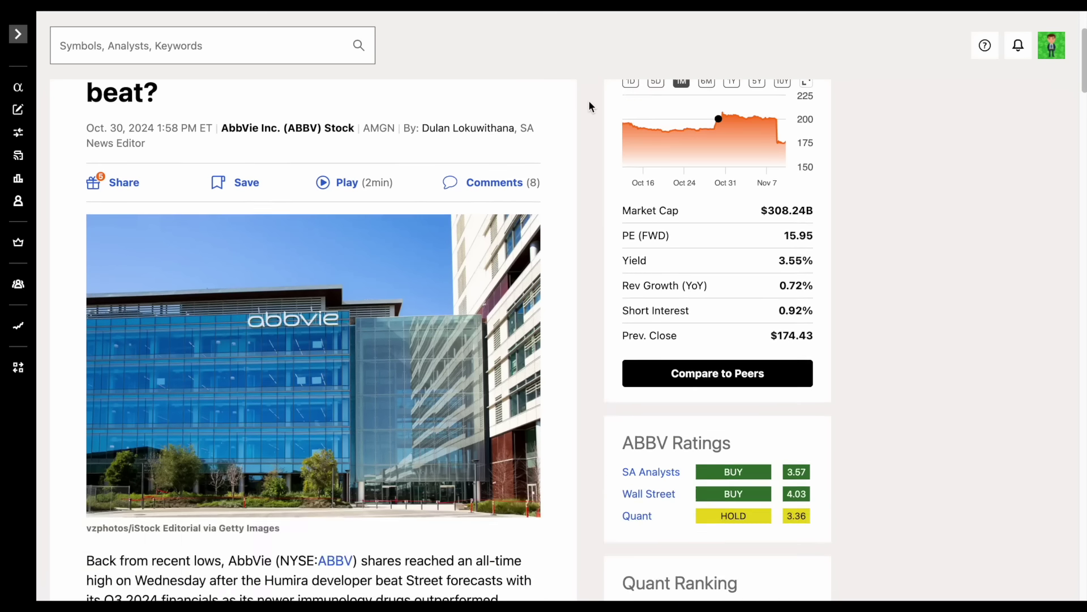
scroll(590, 102, "down", 8)
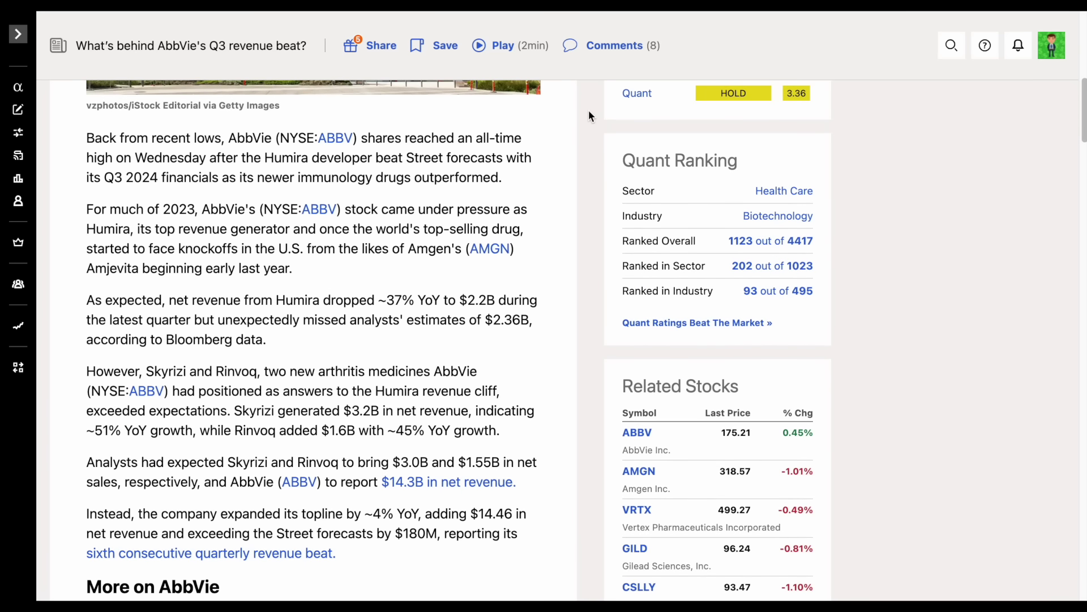
scroll(589, 115, "up", 1)
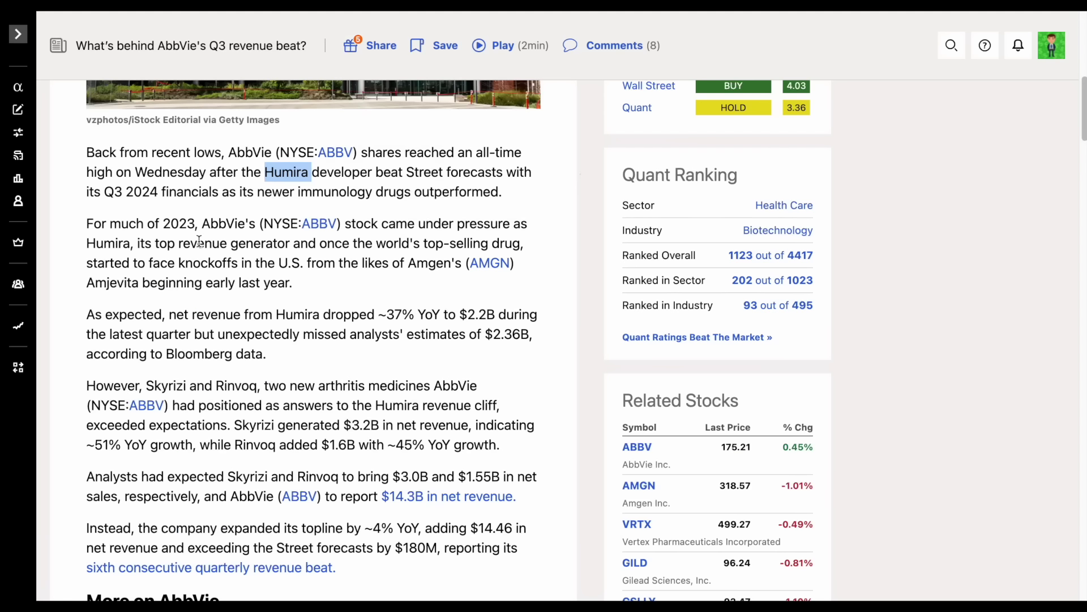
left_click_drag(87, 264, 462, 266)
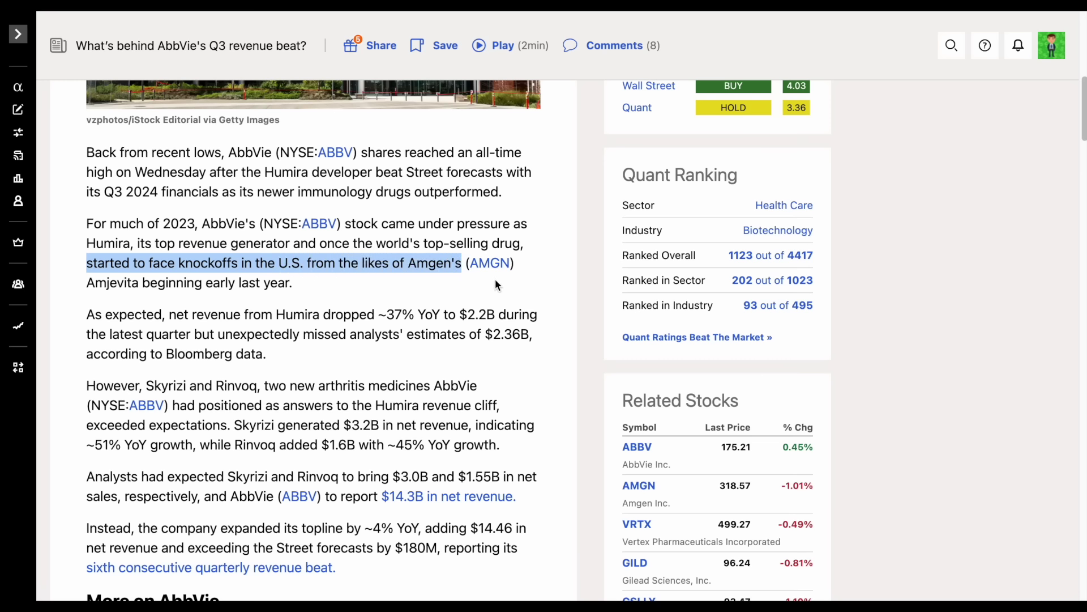
left_click_drag(150, 285, 327, 286)
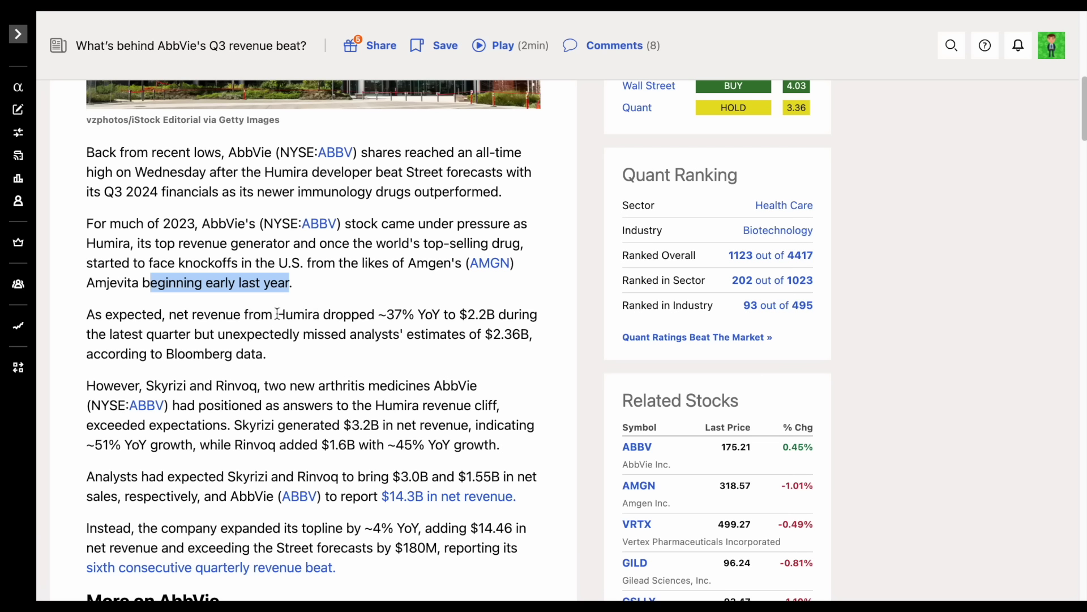
left_click_drag(379, 315, 452, 313)
left_click(453, 286)
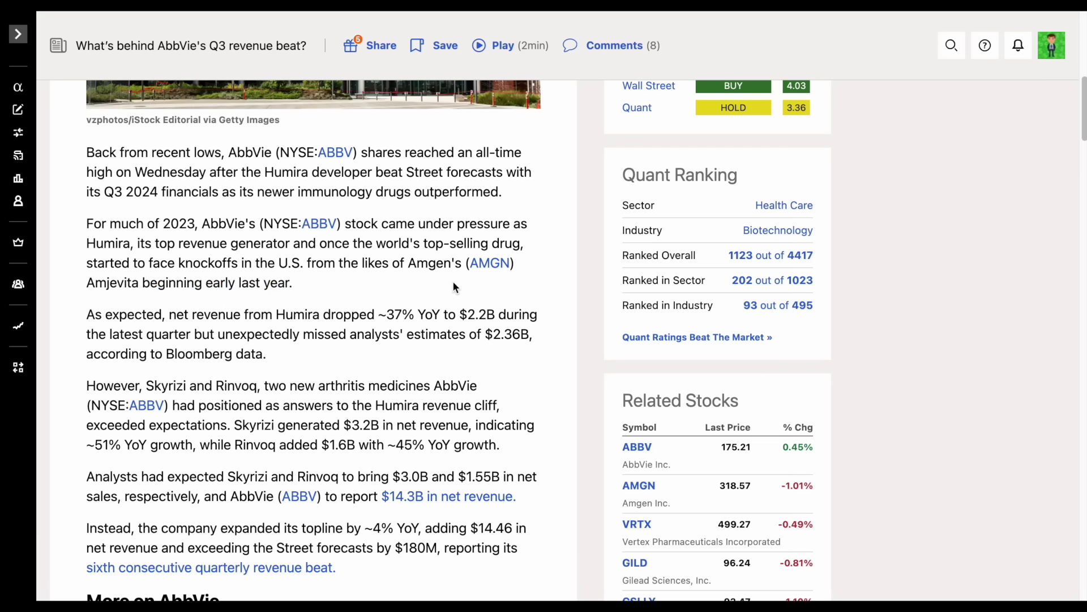
Step: Look through the "AbbVie in charts" article, examining the quarterly revenue table and the Humira, Skyrizi and Rinvoq revenue charts
key("alt+Left")
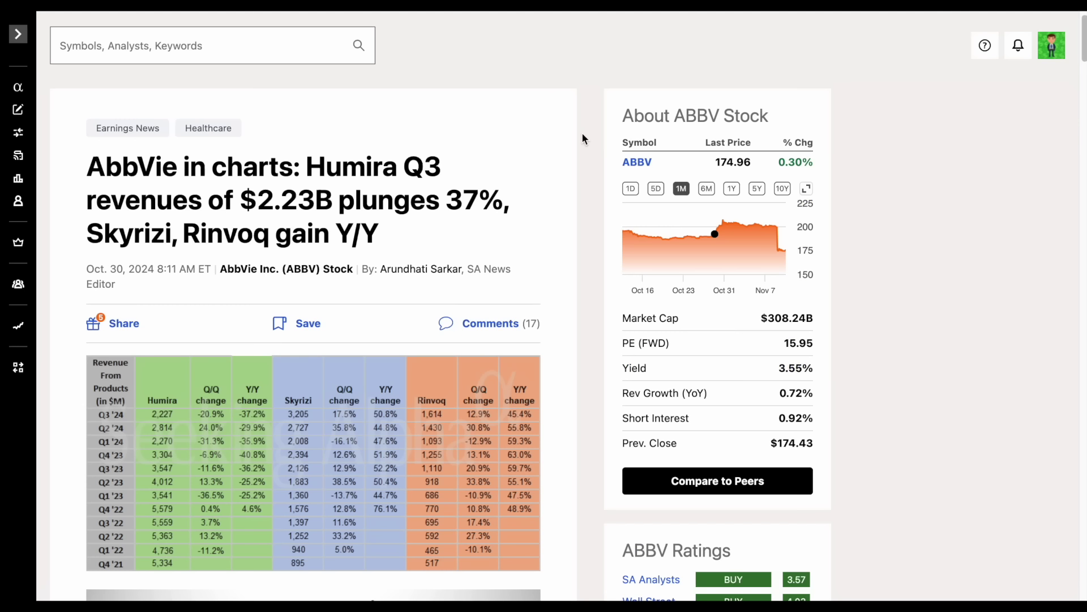
scroll(589, 151, "down", 5)
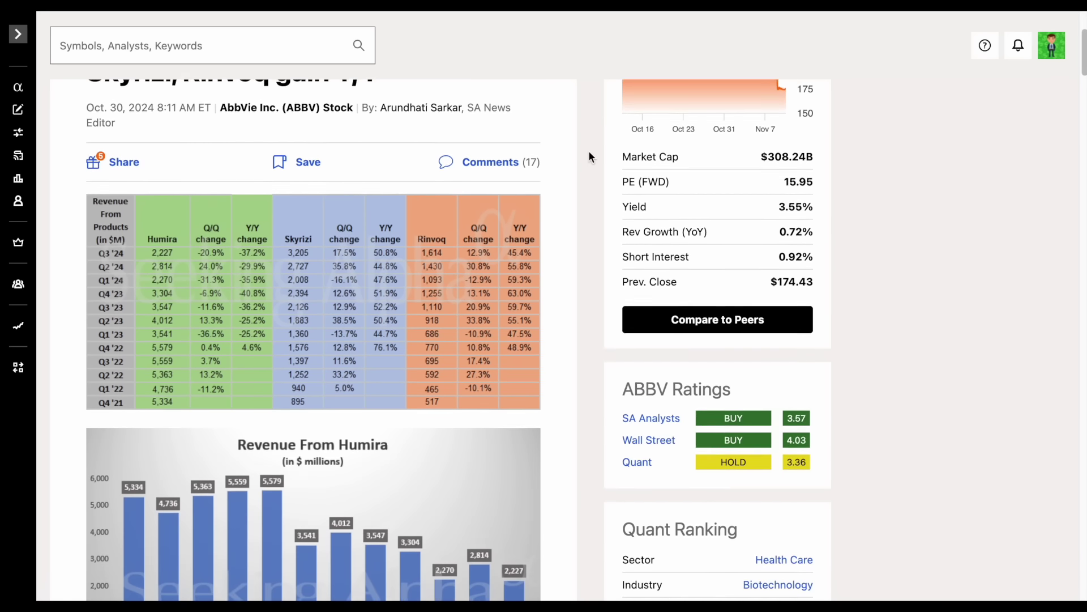
scroll(589, 158, "down", 1)
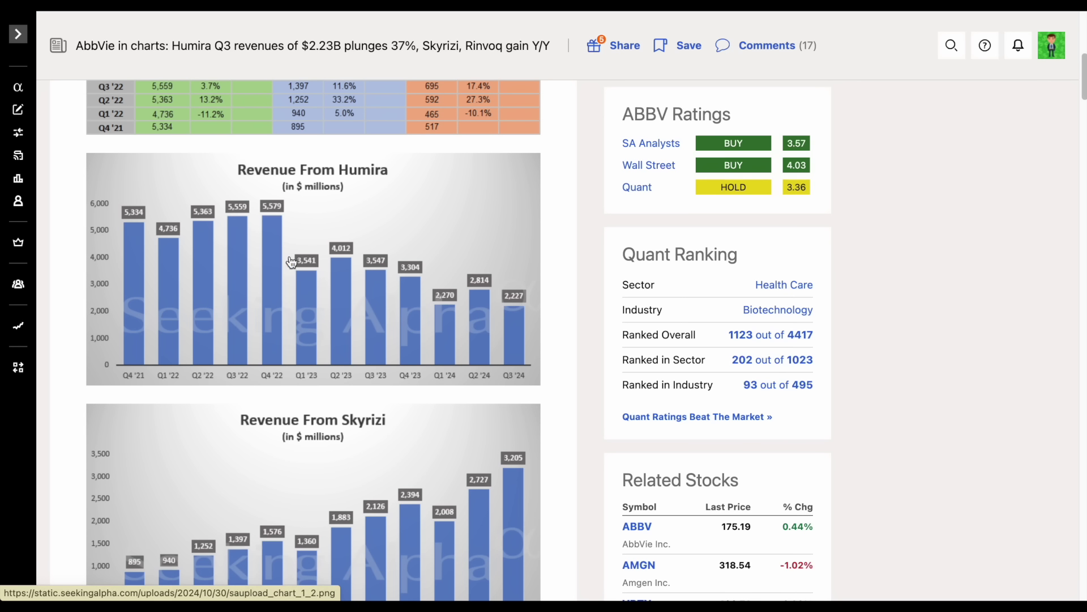
scroll(372, 229, "down", 5)
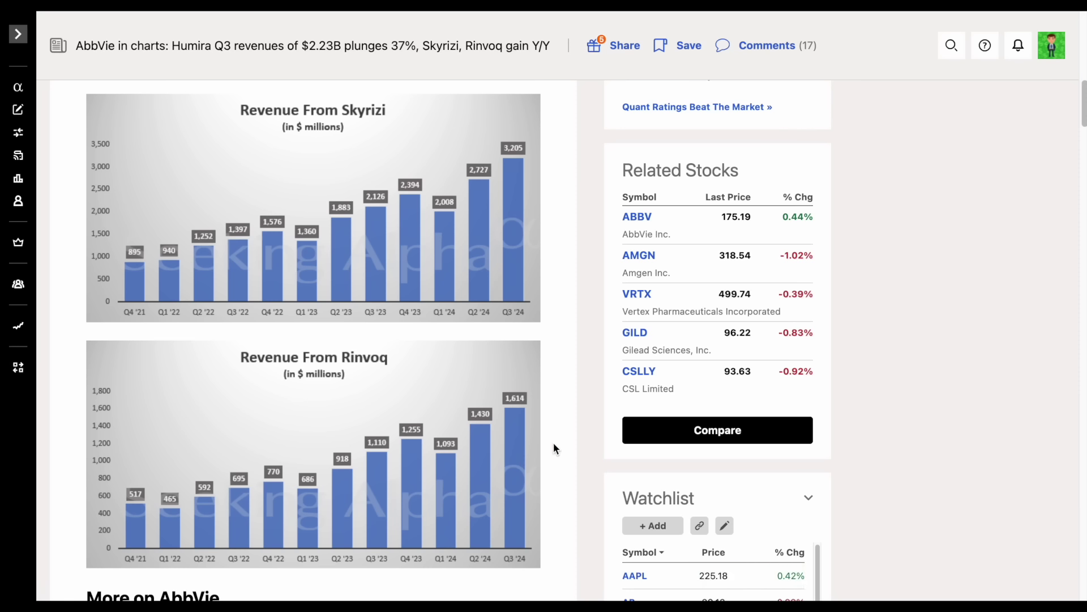
scroll(553, 443, "up", 8)
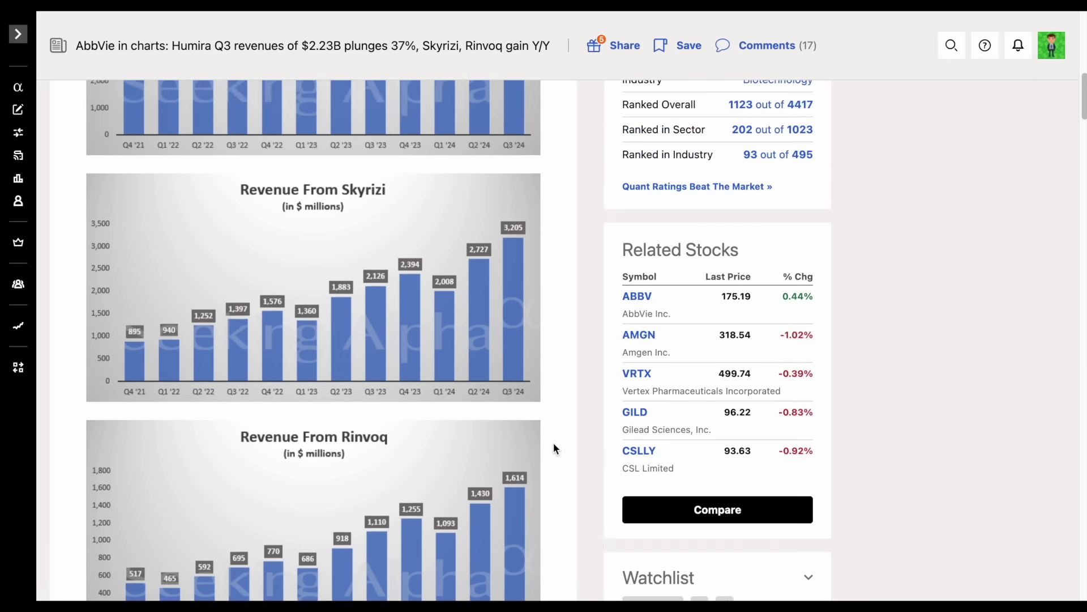
scroll(547, 232, "up", 15)
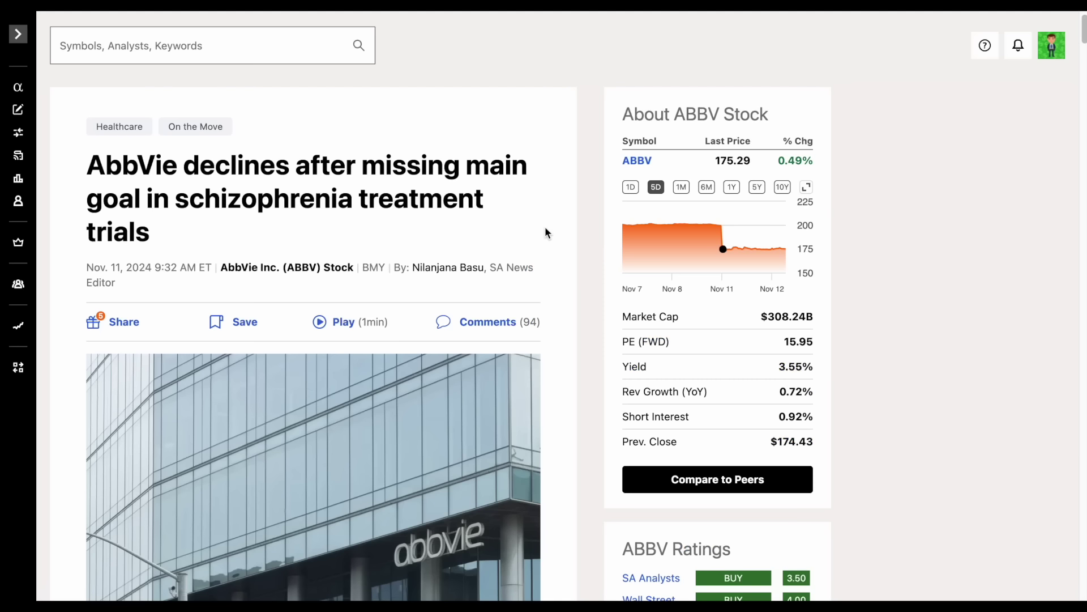
Step: Read the article on AbbVie's missed schizophrenia trial goal, highlighting part of the headline and the Cerevel acquisition price
left_click_drag(175, 199, 246, 245)
scroll(563, 233, "down", 8)
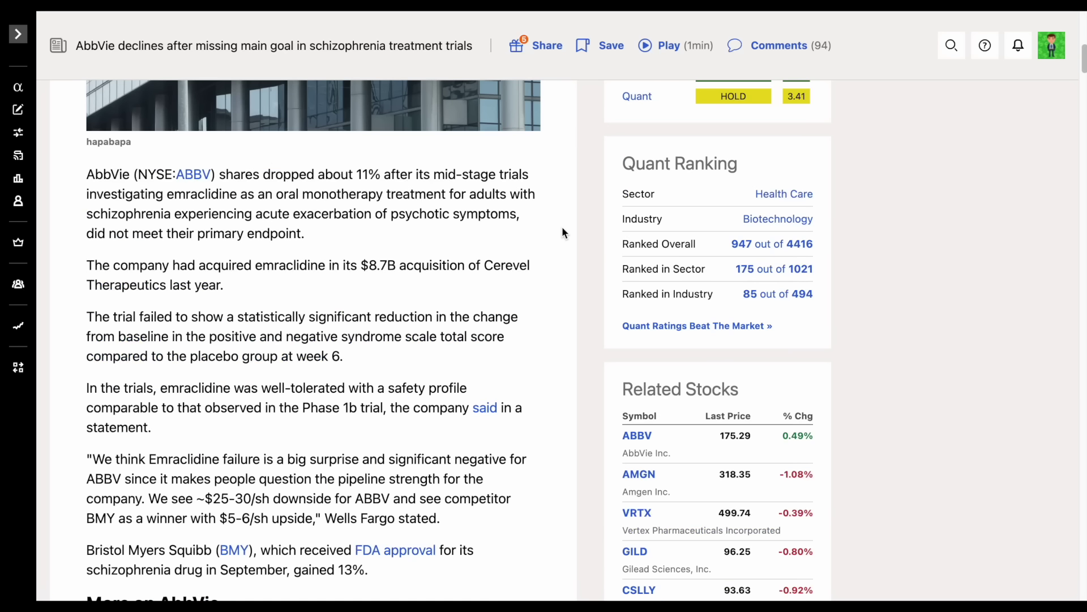
left_click_drag(360, 266, 467, 267)
left_click(536, 232)
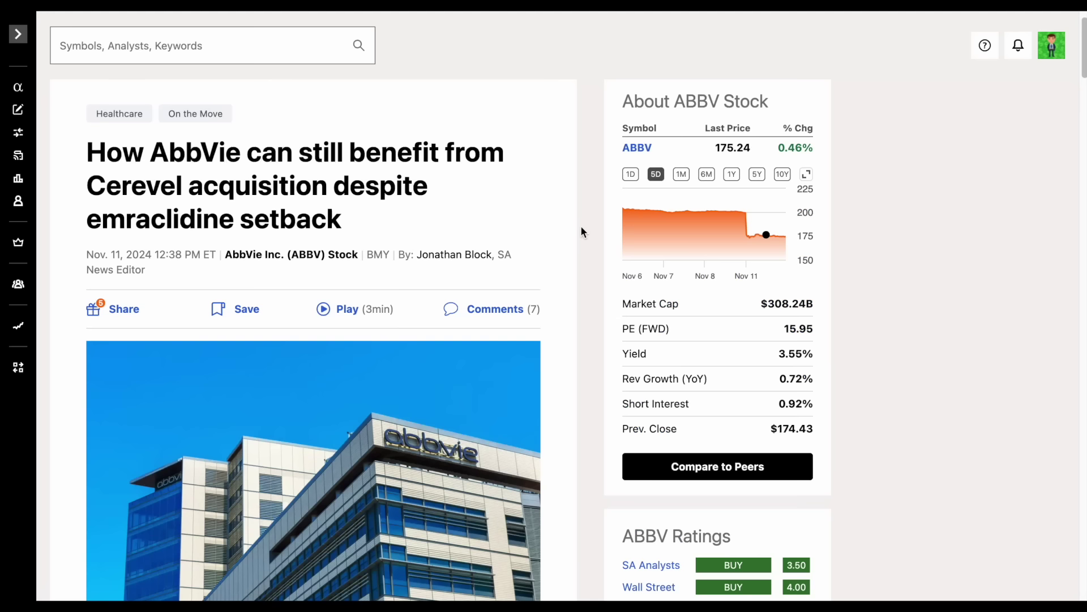
Step: Read the article on AbbVie's Cerevel acquisition, highlighting the phase 3 Parkinson's disease and phase 2 dementia-related drug candidates
scroll(585, 227, "down", 13)
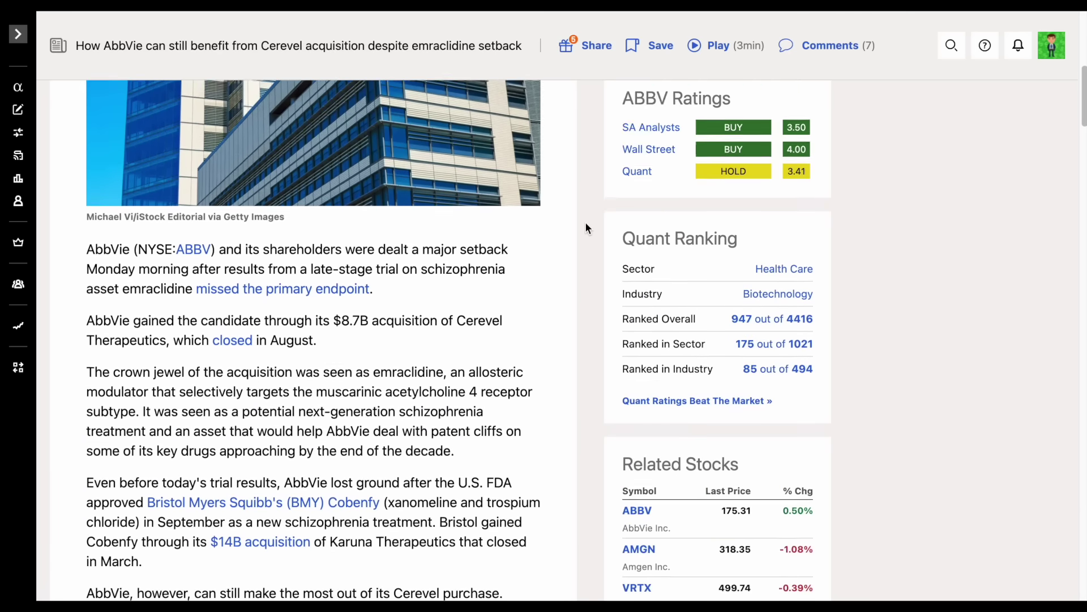
scroll(586, 227, "down", 2)
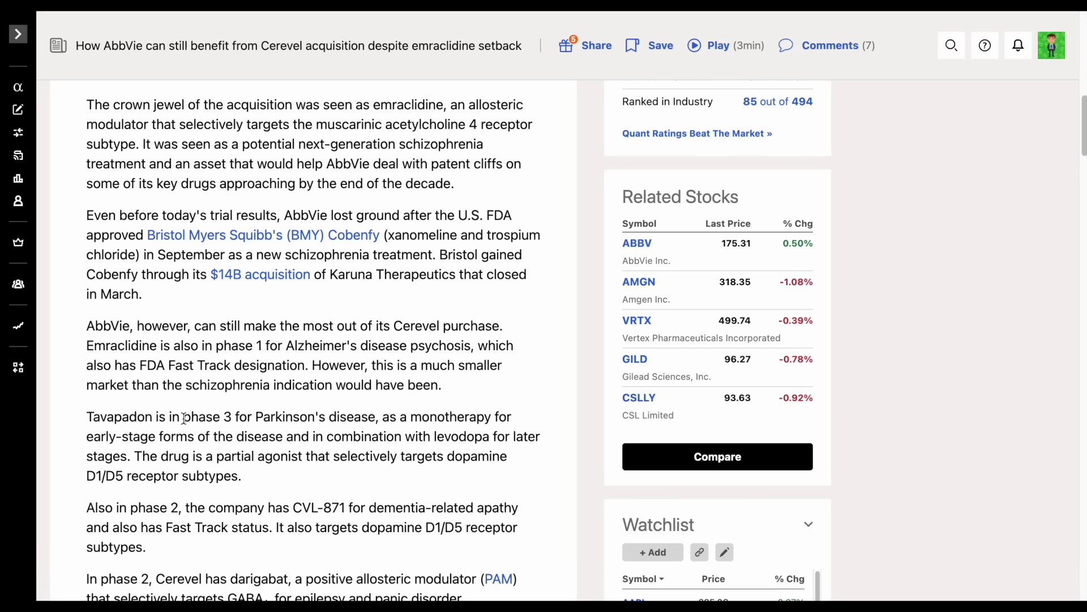
left_click_drag(184, 418, 375, 418)
scroll(599, 331, "down", 1)
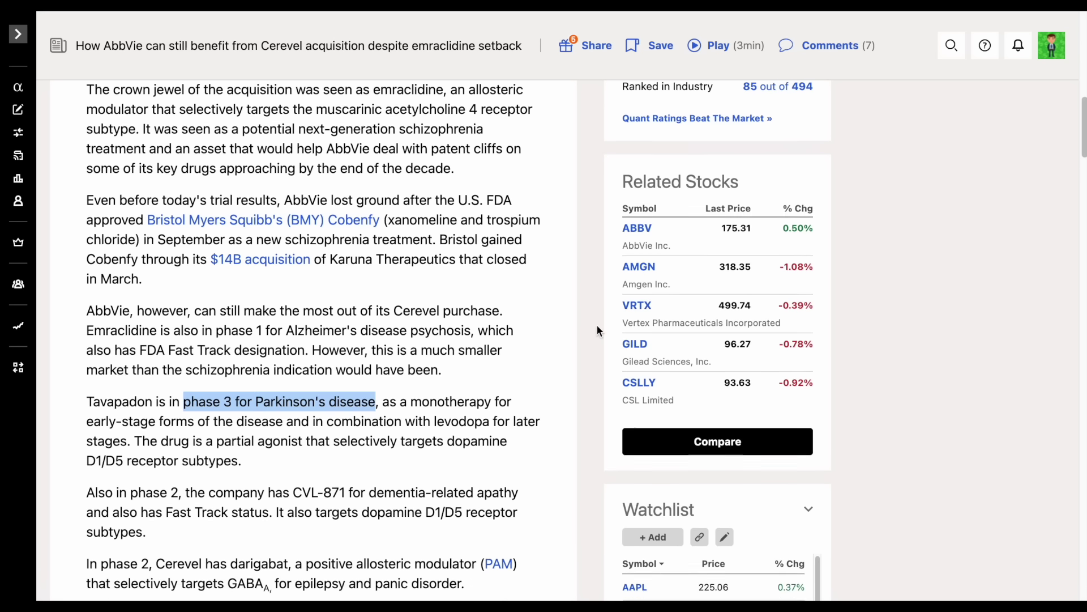
scroll(599, 331, "down", 5)
left_click(304, 268)
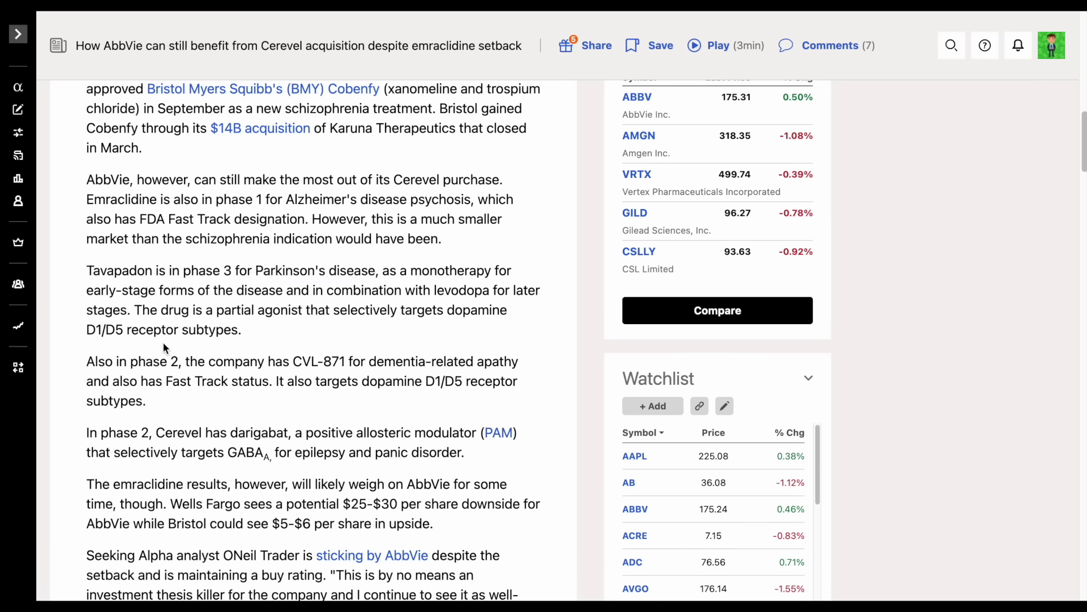
left_click_drag(131, 363, 179, 362)
left_click_drag(369, 363, 466, 363)
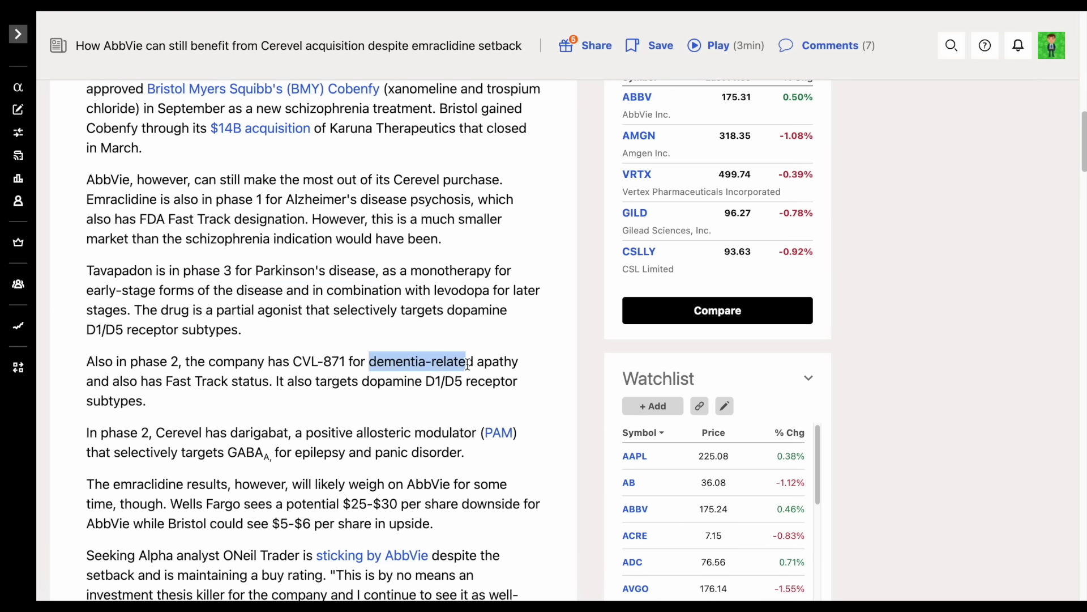
scroll(556, 311, "up", 4)
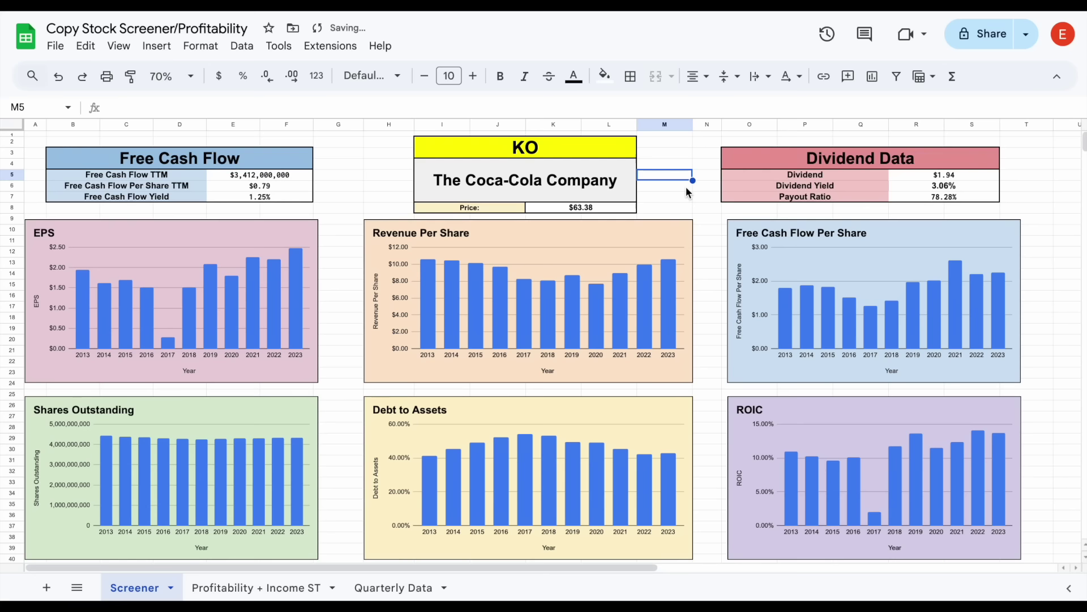
Step: In the stock screener spreadsheet, change the ticker to ABBV and inspect the Revenue Per Share and EPS charts
left_click(590, 147)
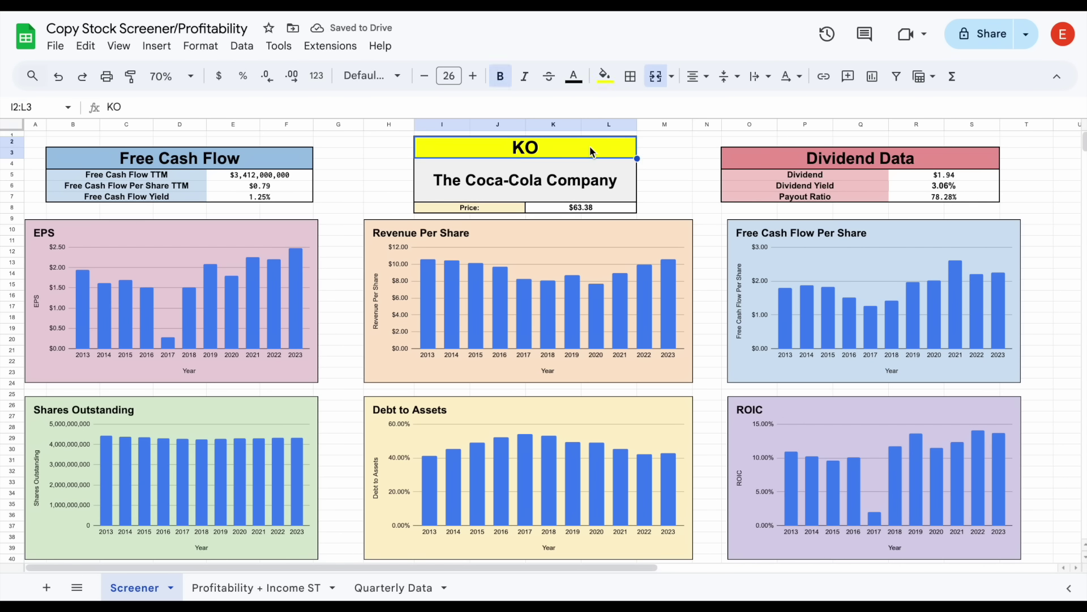
type("ABBV")
key("Return")
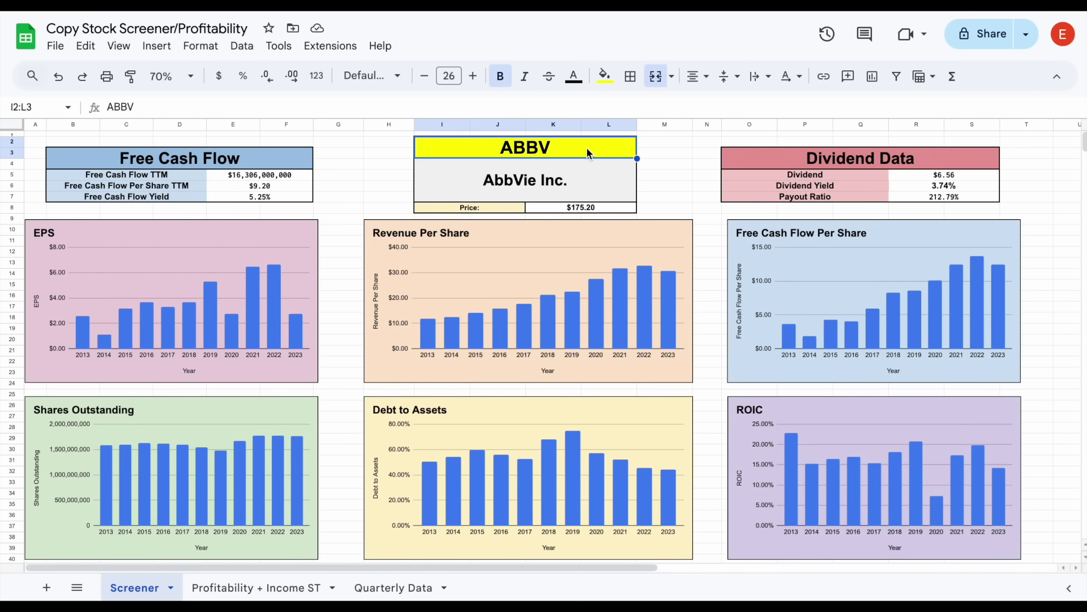
left_click(571, 257)
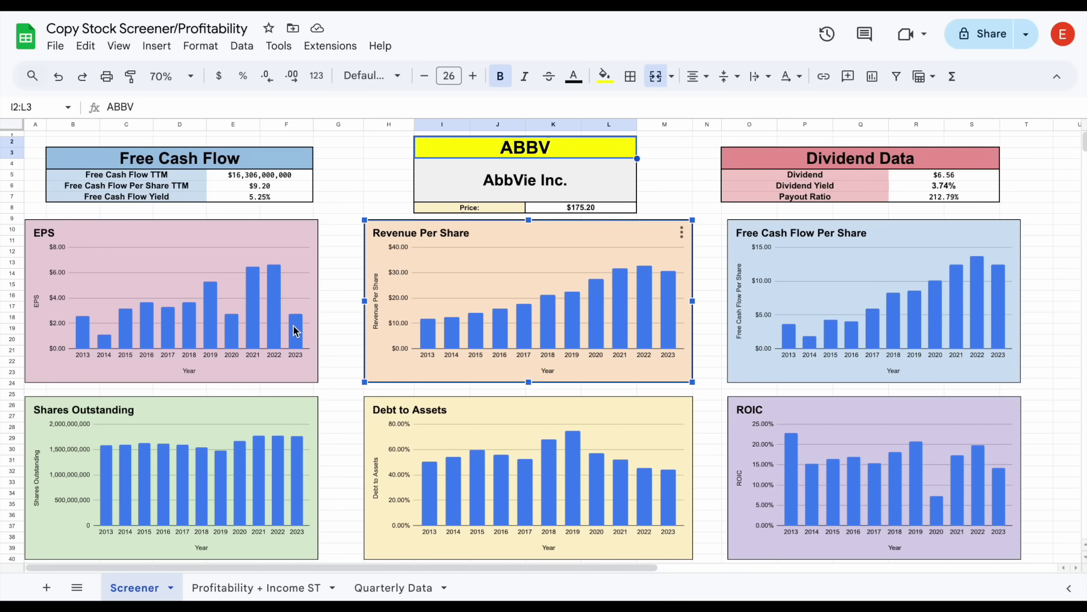
key("Escape")
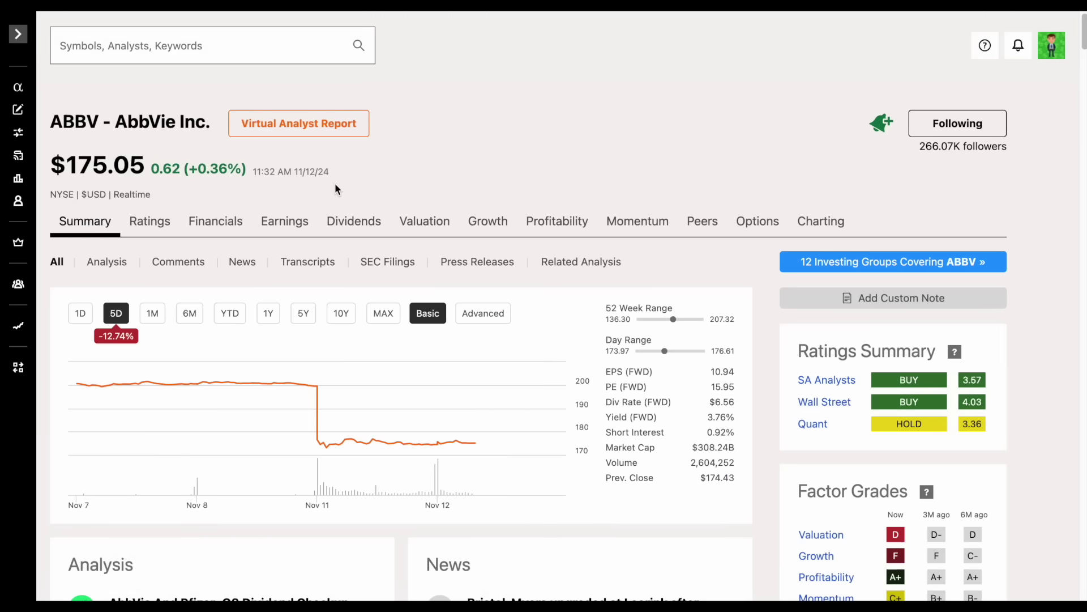
Step: Open AbbVie's earnings estimates on Seeking Alpha and highlight the YoY growth for the fiscal period ending Dec 2024
left_click(287, 221)
left_click(241, 262)
scroll(324, 263, "down", 7)
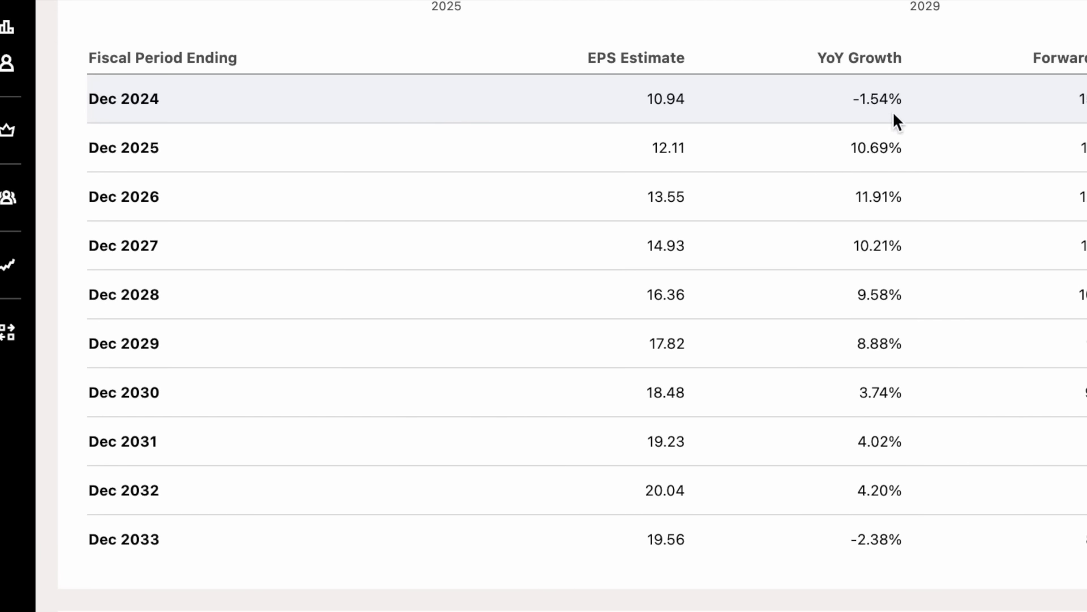
left_click_drag(849, 103, 914, 109)
left_click(913, 107)
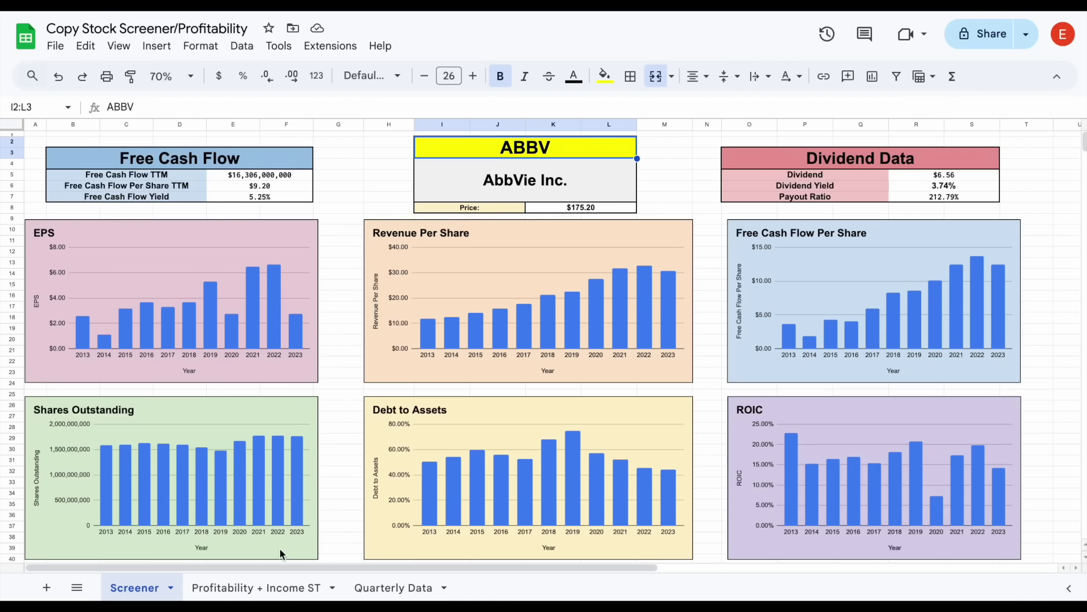
Step: Open the Profitability + Income ST sheet in the screener spreadsheet and examine the Gross Profit Ratio chart around 2023
left_click(266, 588)
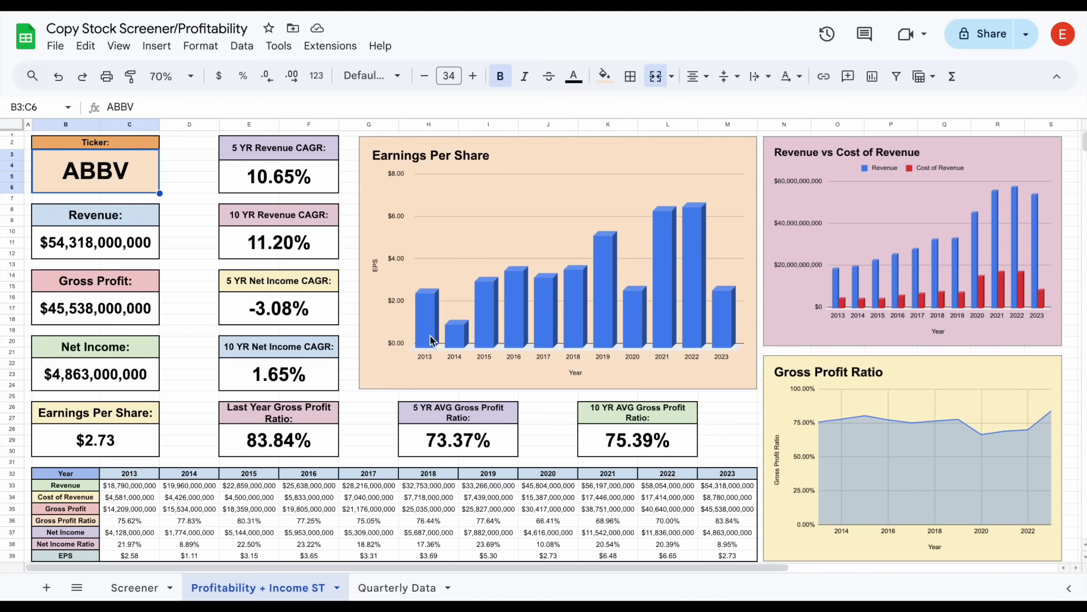
left_click(374, 412)
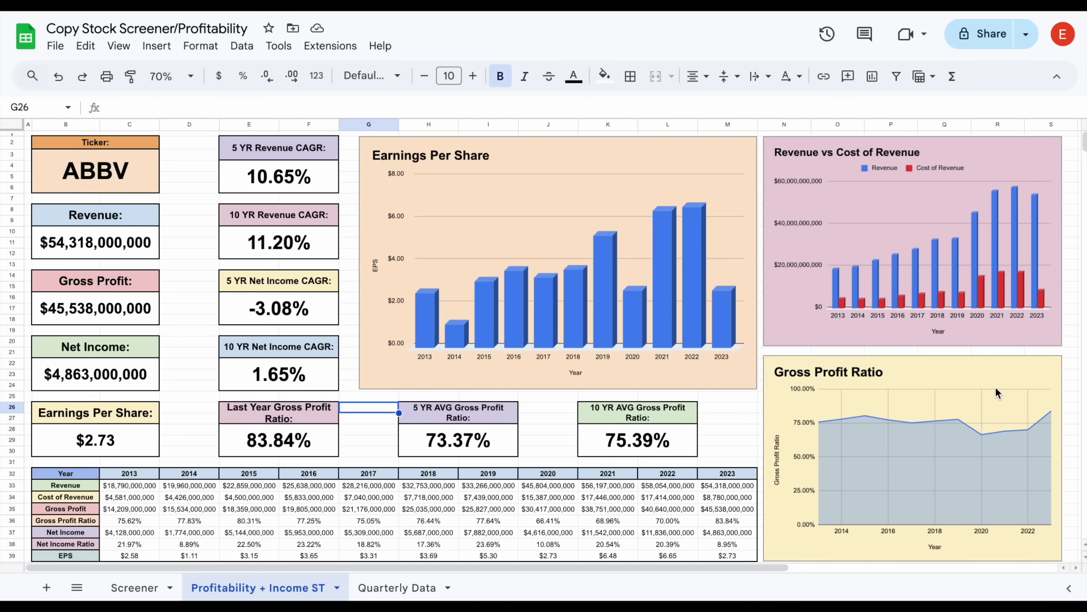
left_click(1025, 431)
mouse_move(1028, 430)
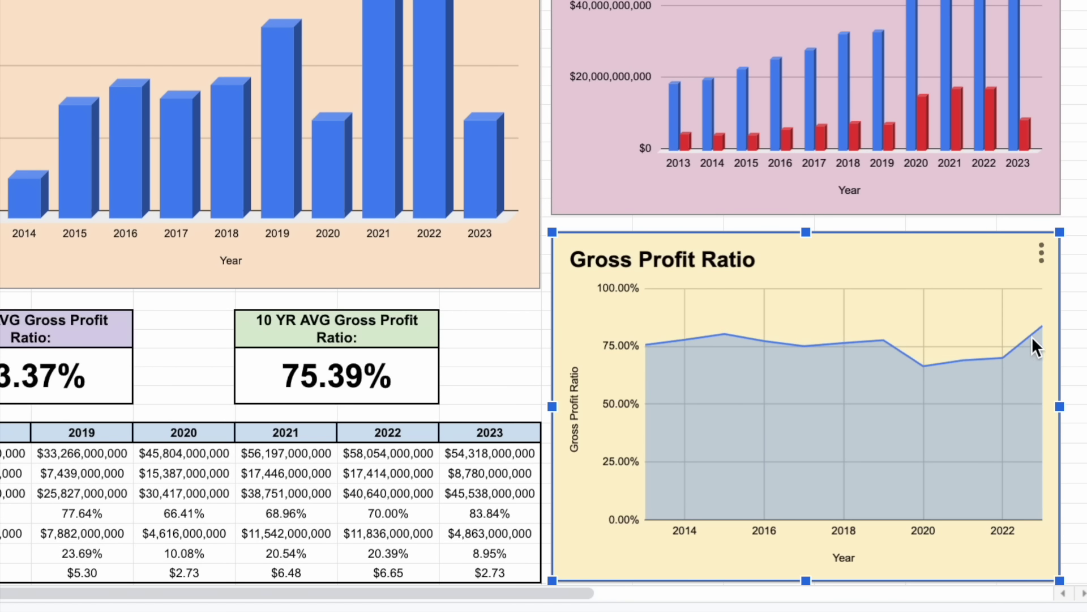
mouse_move(1041, 325)
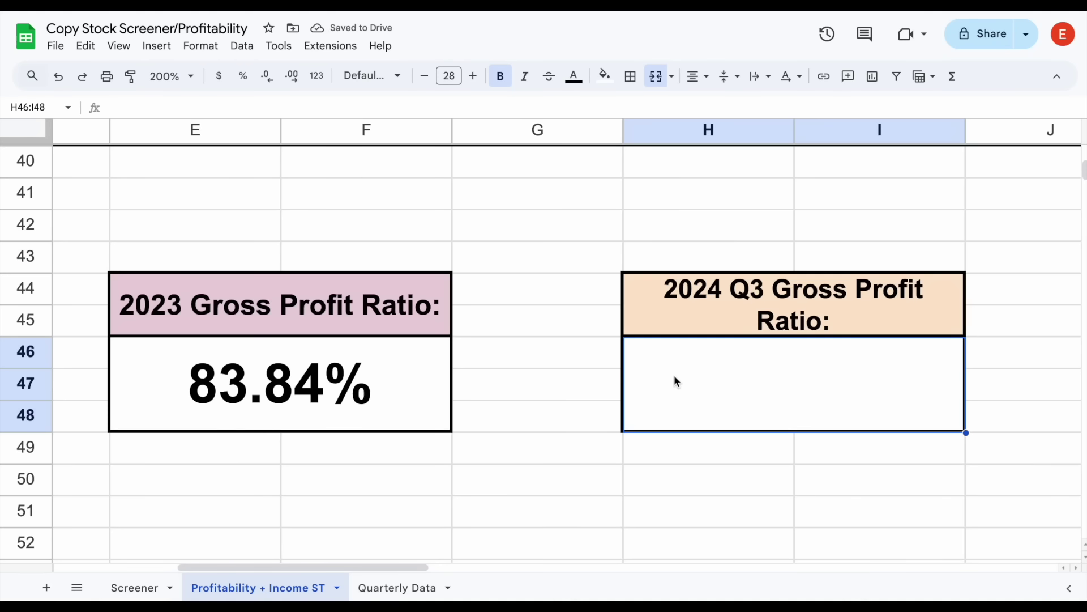
Step: Enter =TICKERDATA("ABBV","Gross profit ratio",2024,"Q3") in the cell under the 2024 Q3 Gross Profit Ratio heading
type("=tick")
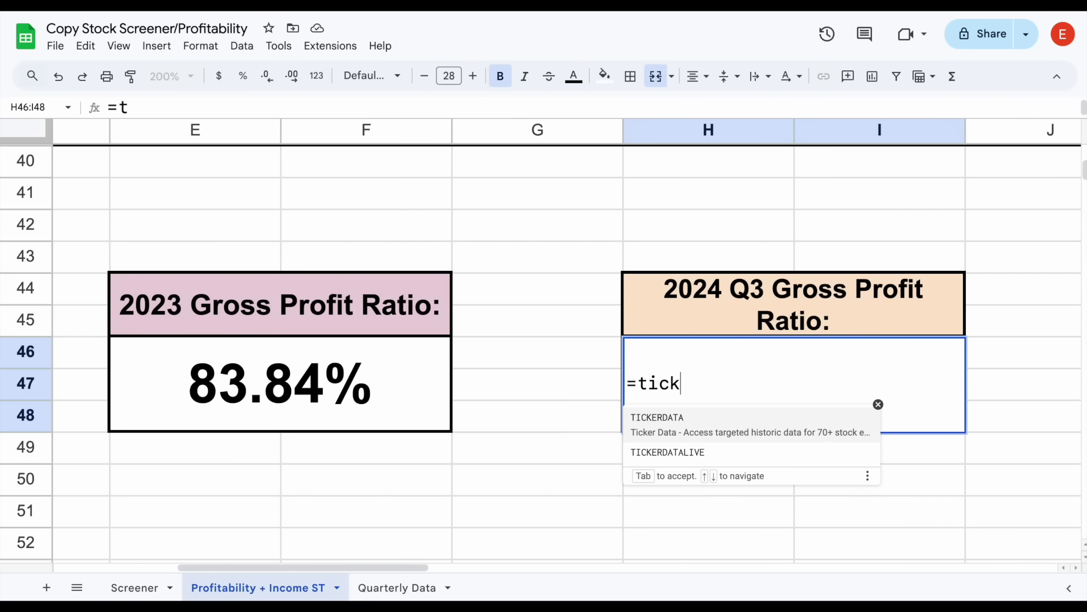
left_click(685, 434)
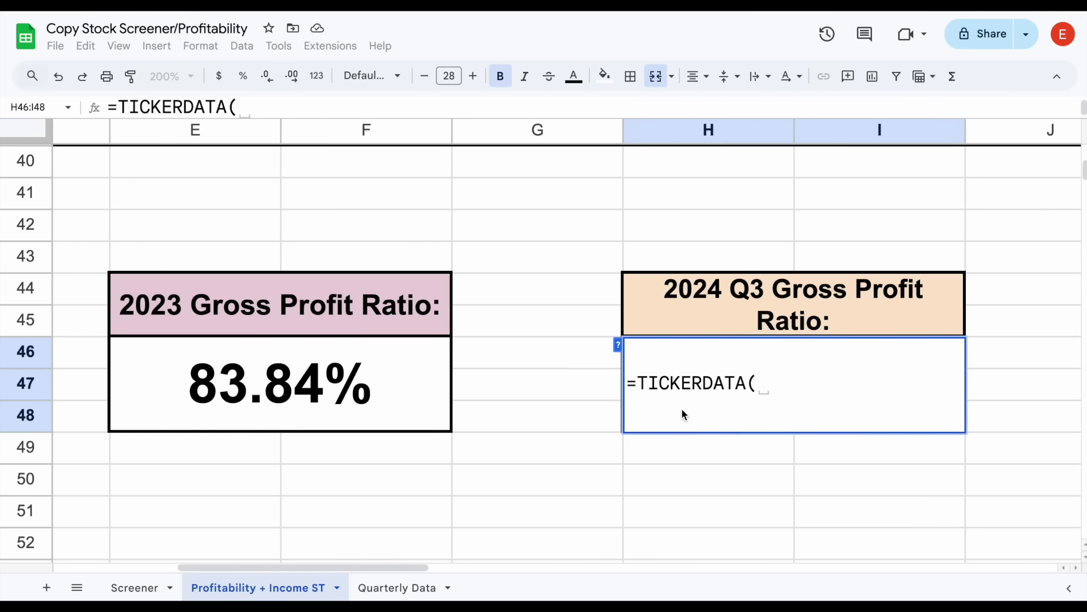
type("\"ABBV\",\"")
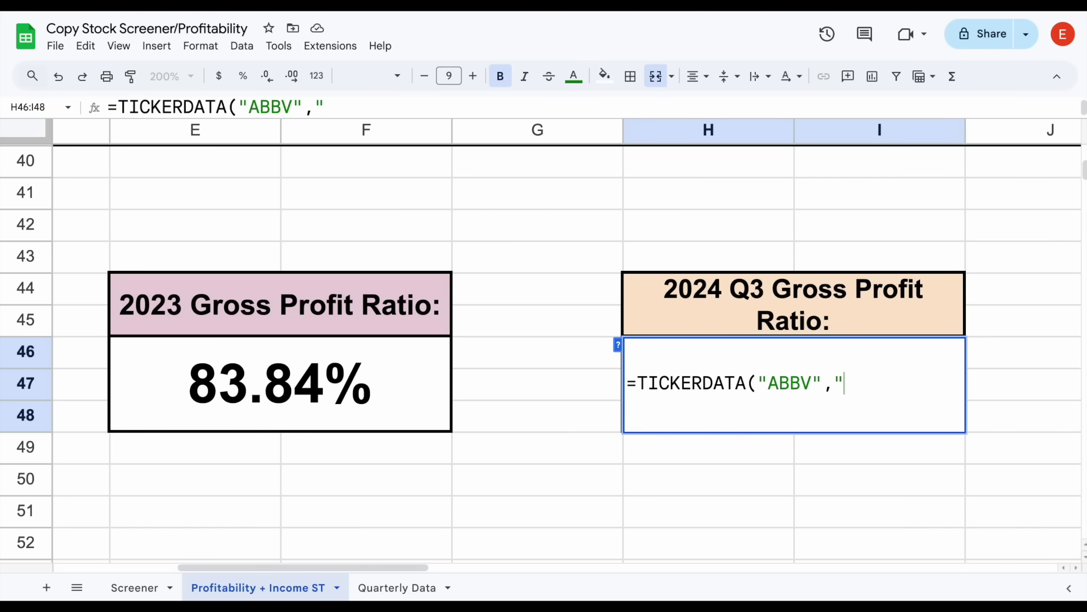
type("Gross profit ratio\",2024,")
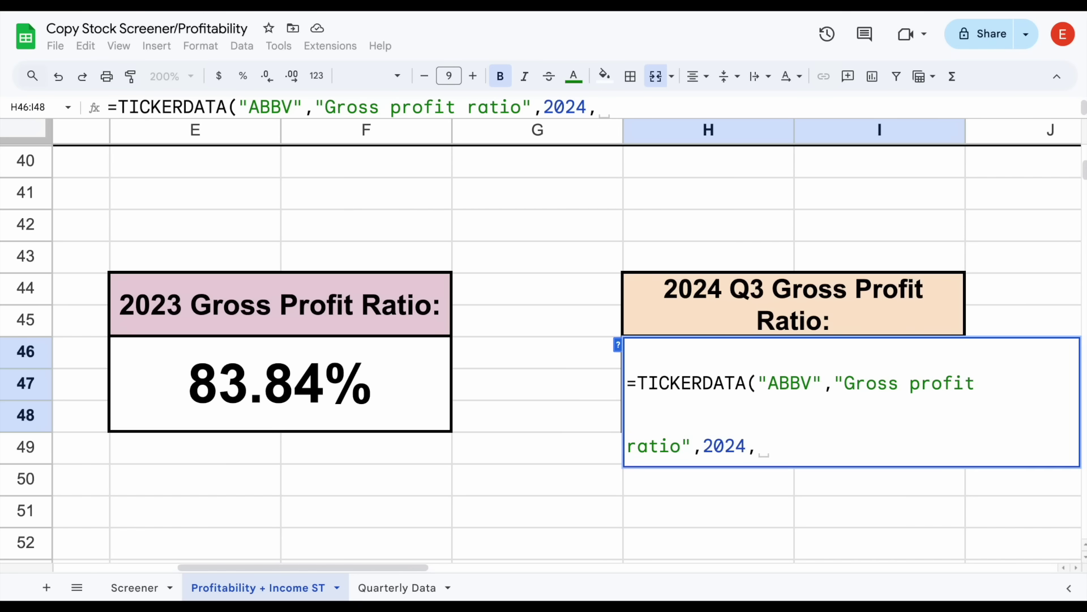
type("\"Q3\"")
key("Return")
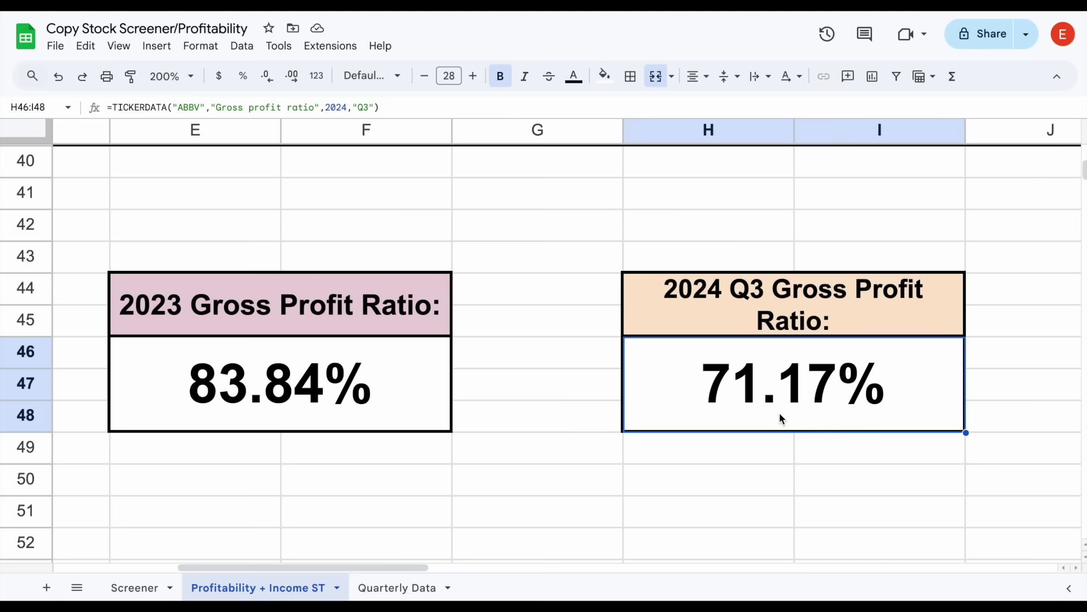
Step: Check the 2023 Gross Profit Ratio cell, and switch to AbbVie's Summary page on Seeking Alpha
left_click(369, 385)
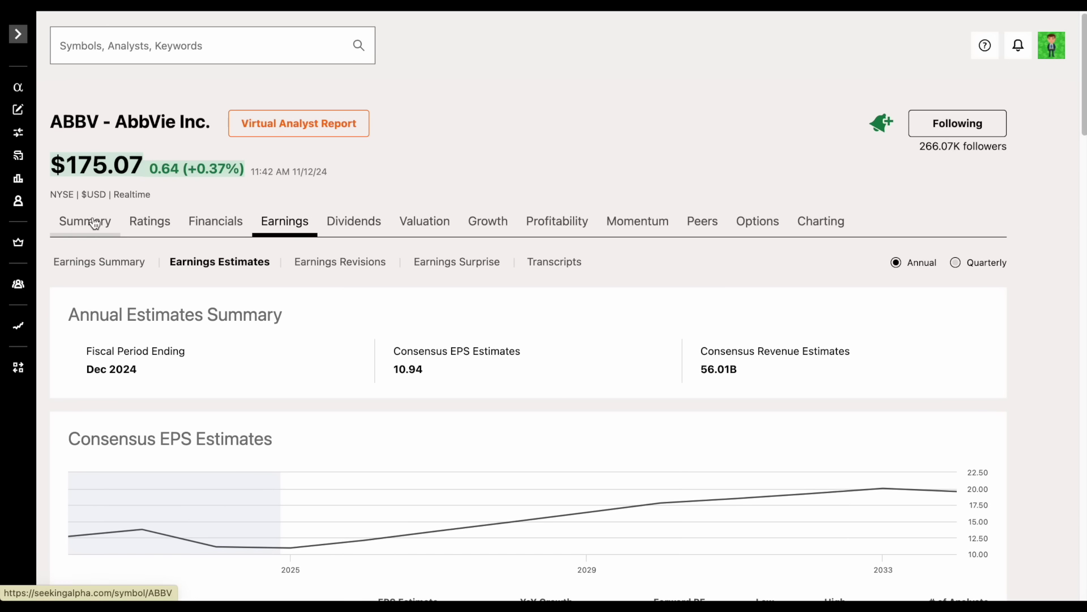
left_click(86, 221)
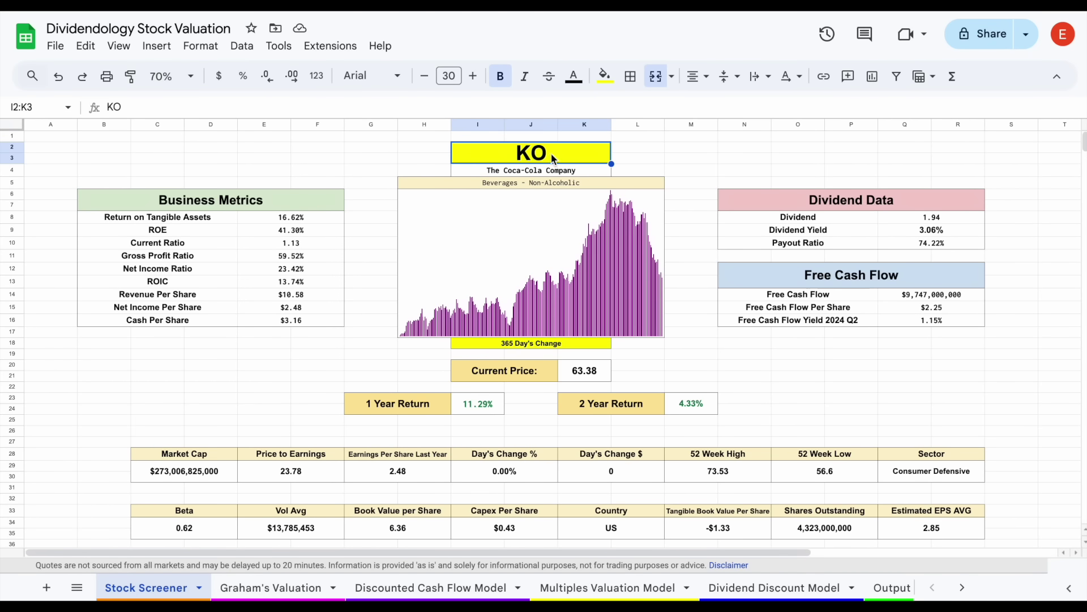
Step: In the Dividendology Stock Valuation spreadsheet, change the Stock Screener ticker to ABBV and select its Beta value
type("ABBV")
key("Return")
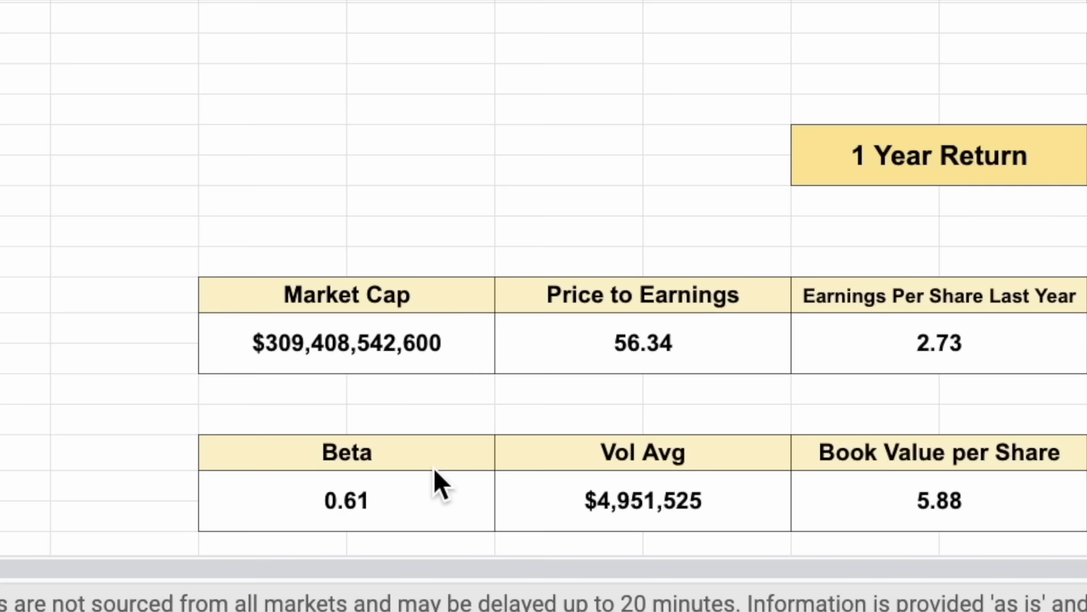
left_click(216, 527)
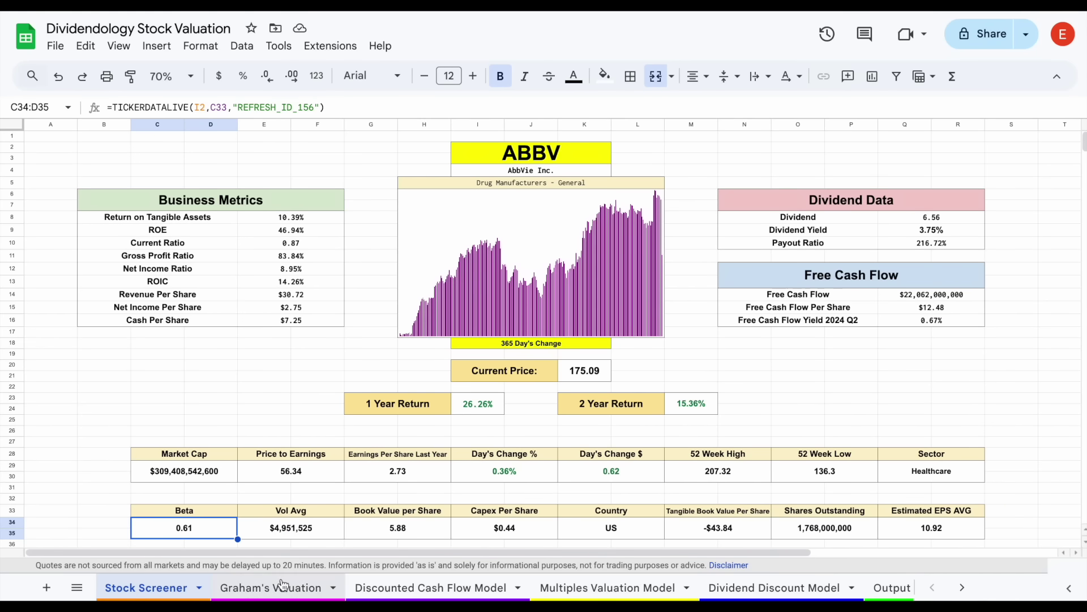
Step: Open the Graham's Valuation sheet and examine Graham's Revised Valuation Formula and its ABBV inputs
left_click(282, 586)
left_click(172, 76)
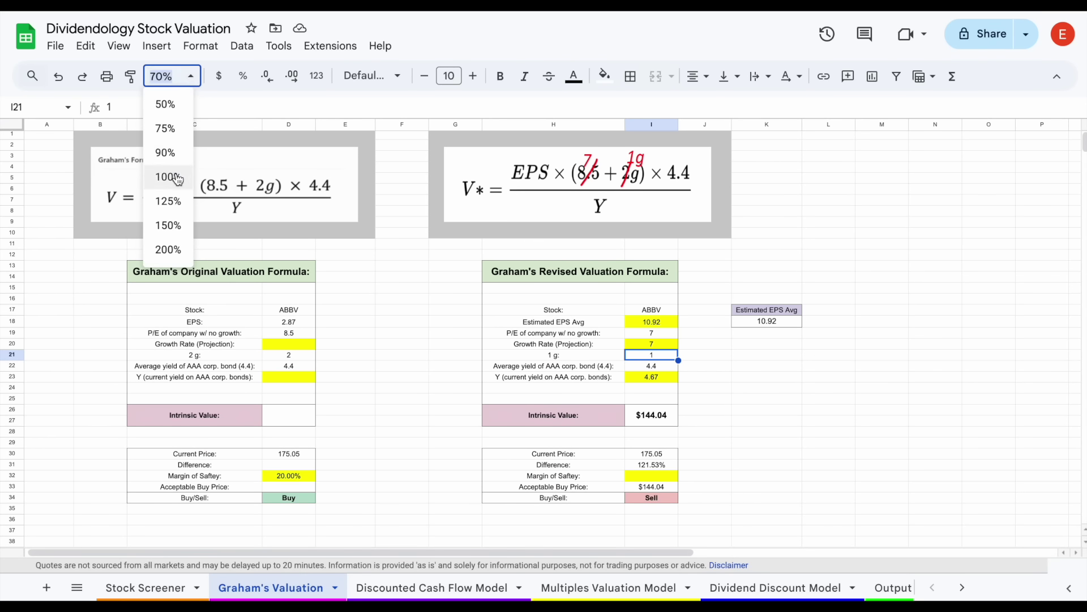
left_click(177, 179)
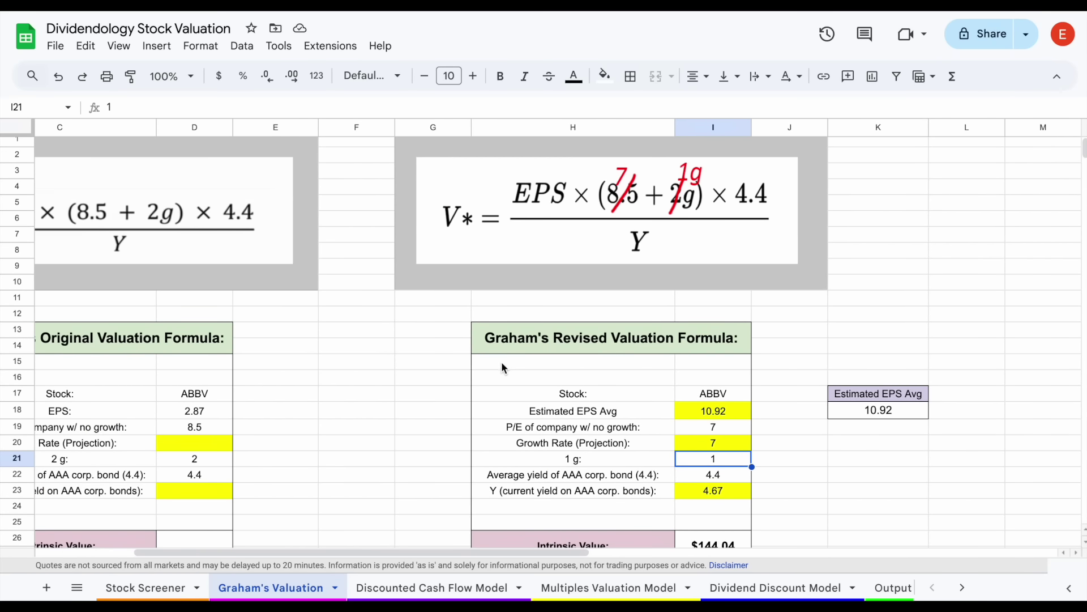
scroll(510, 360, "right", 2)
scroll(680, 278, "down", 1)
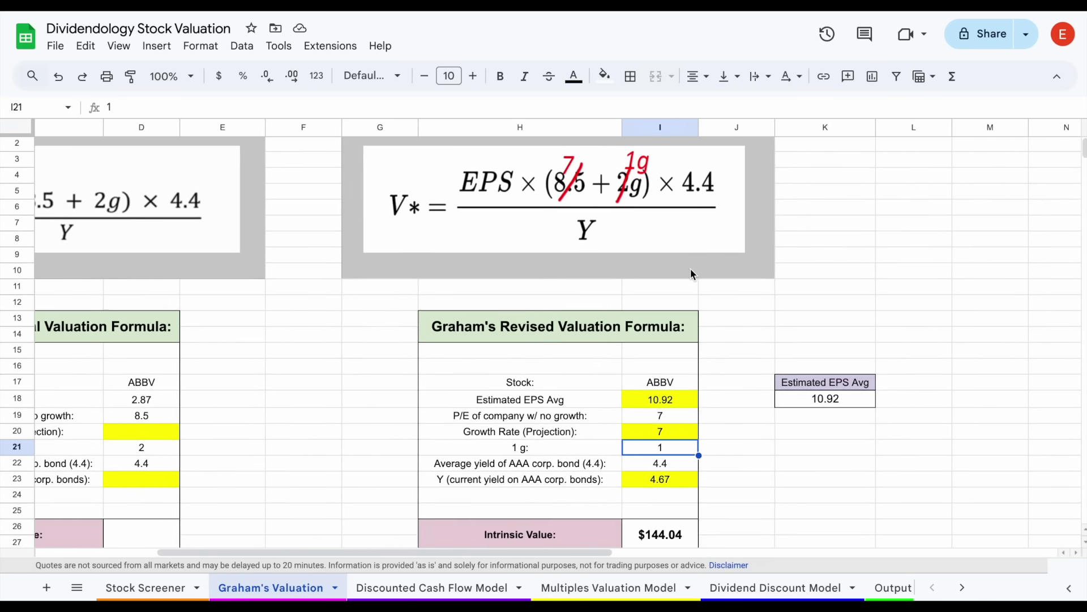
scroll(692, 274, "down", 2)
scroll(691, 274, "right", 1)
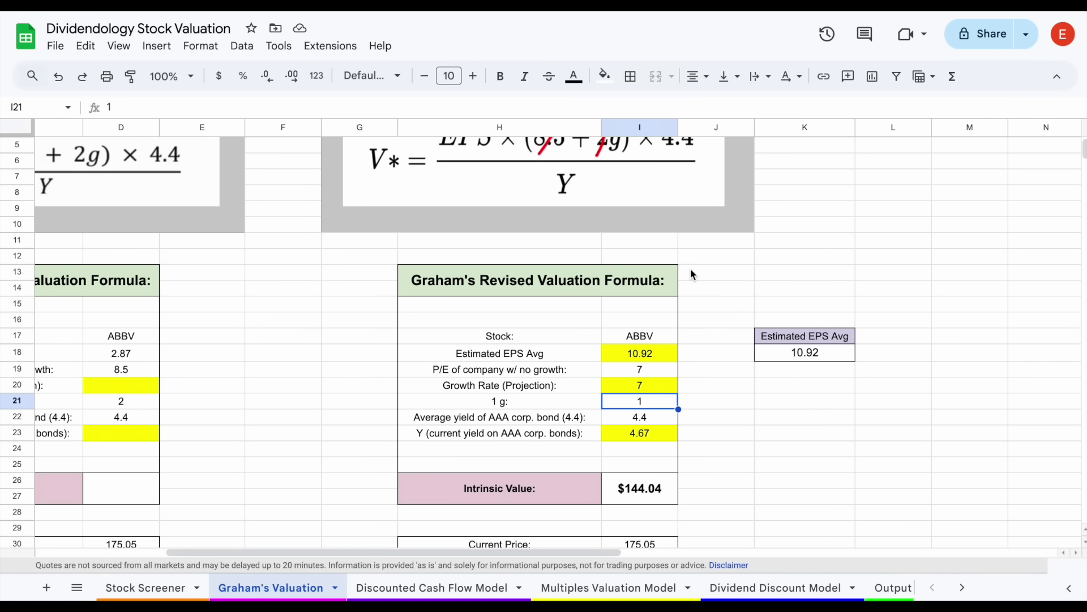
scroll(691, 269, "up", 1)
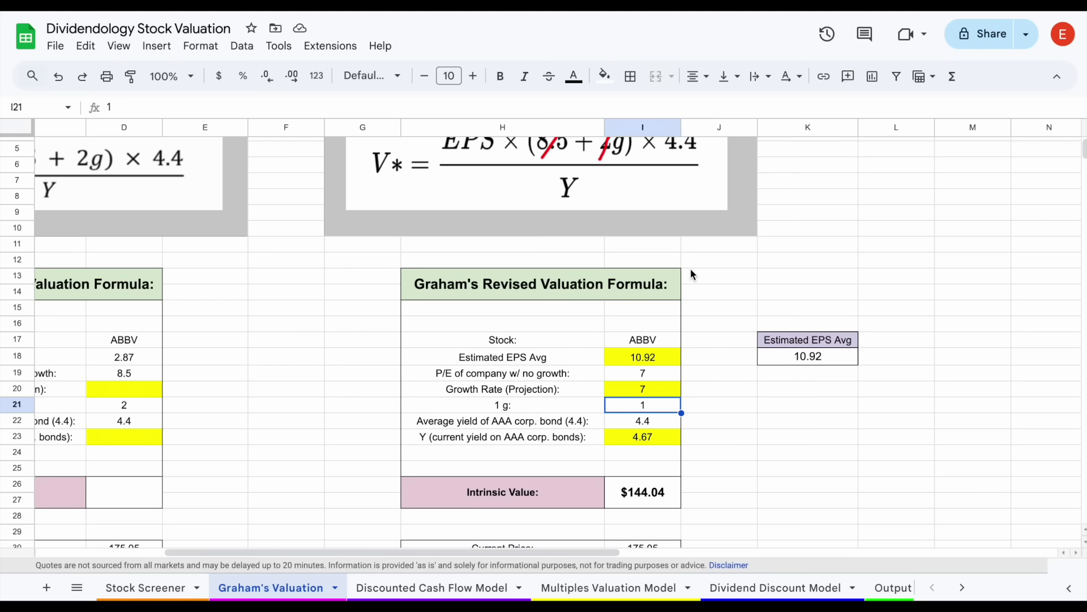
Step: Inspect the Estimated EPS Avg, its TICKERDATA source cell and the Growth Rate (Projection) in Graham's revised formula table
left_click(572, 362)
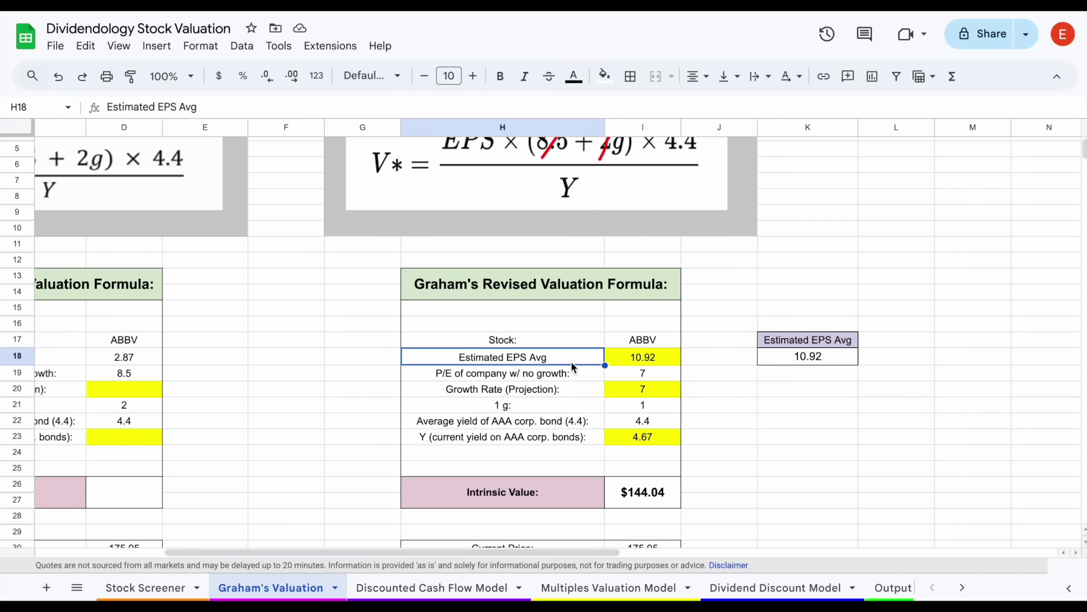
left_click(620, 364)
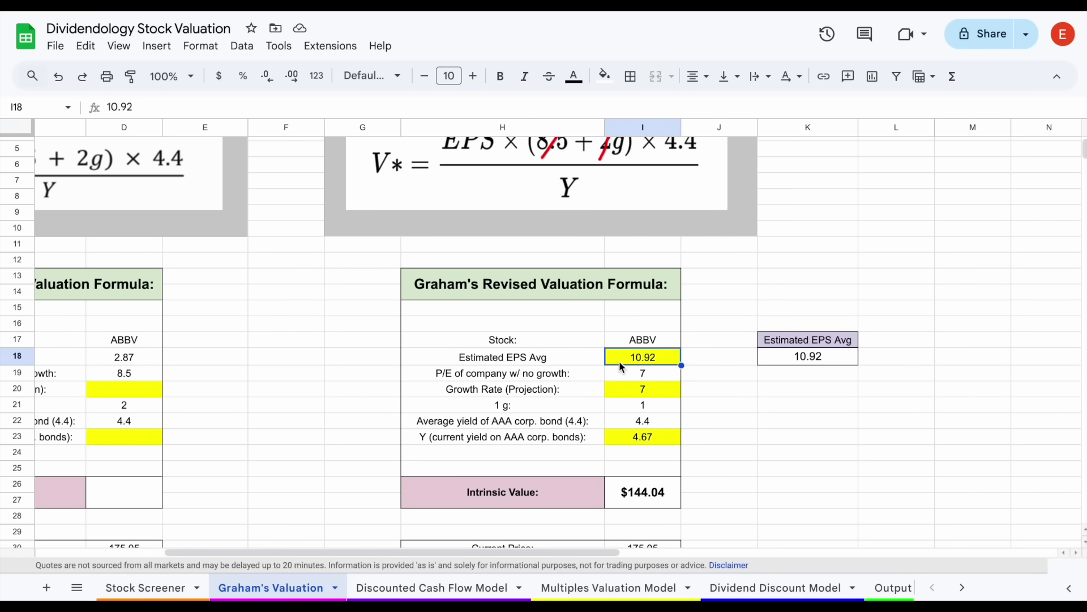
left_click(796, 358)
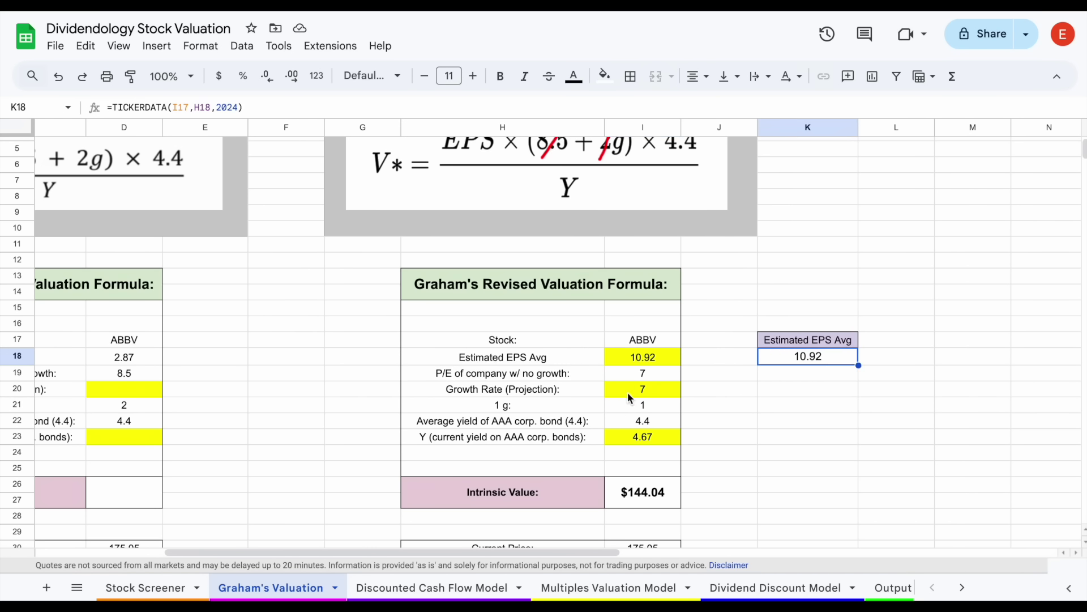
left_click_drag(572, 395, 623, 395)
left_click(661, 396)
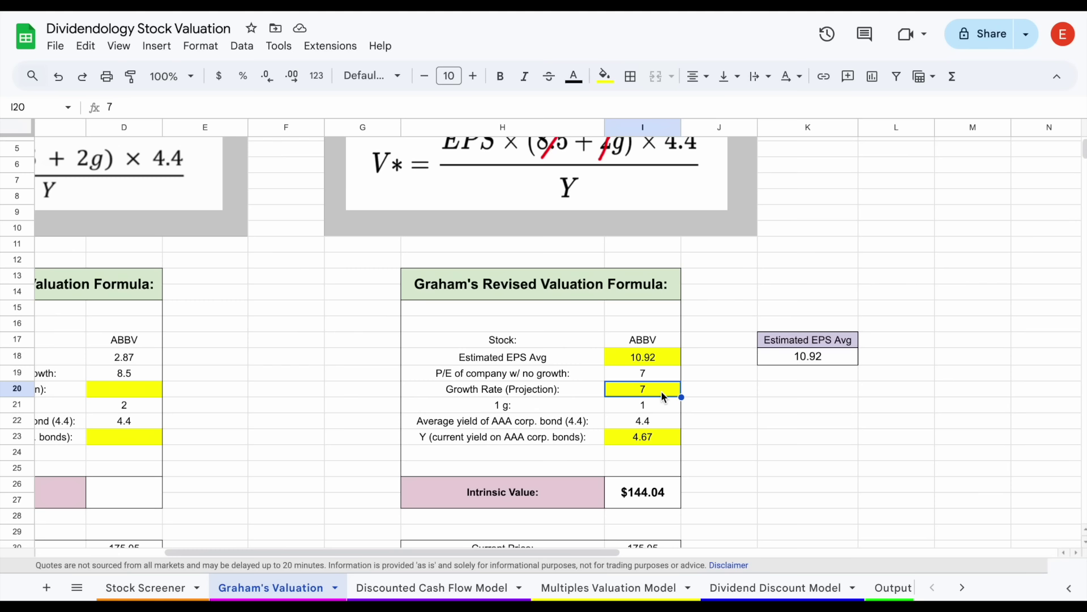
left_click_drag(579, 396, 619, 395)
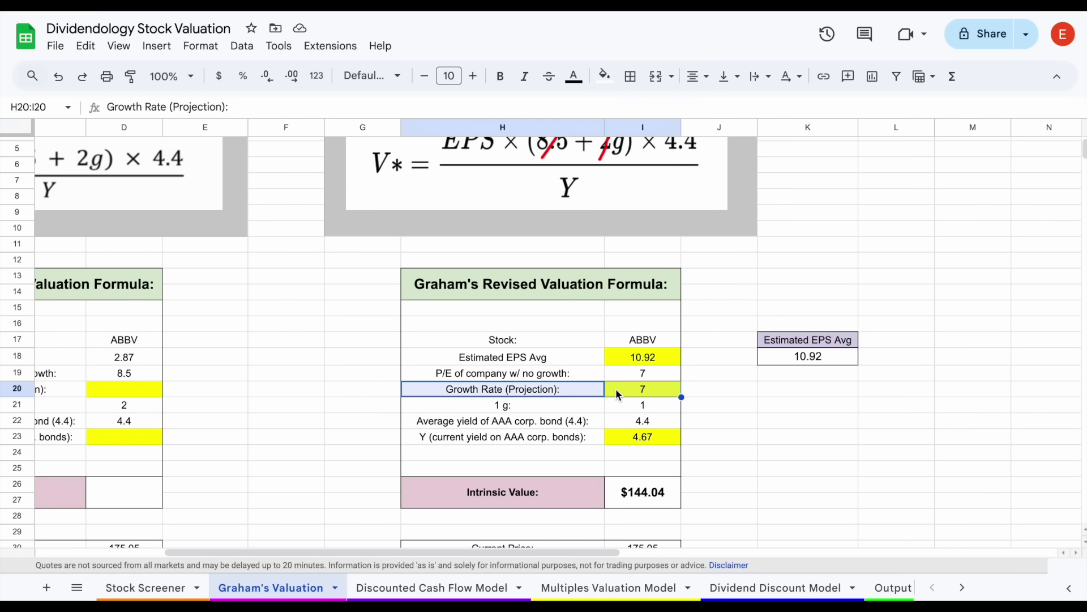
Step: Inspect the current AAA corporate bond yield and the Intrinsic Value in Graham's revised formula table
scroll(619, 395, "up", 1)
left_click(562, 442)
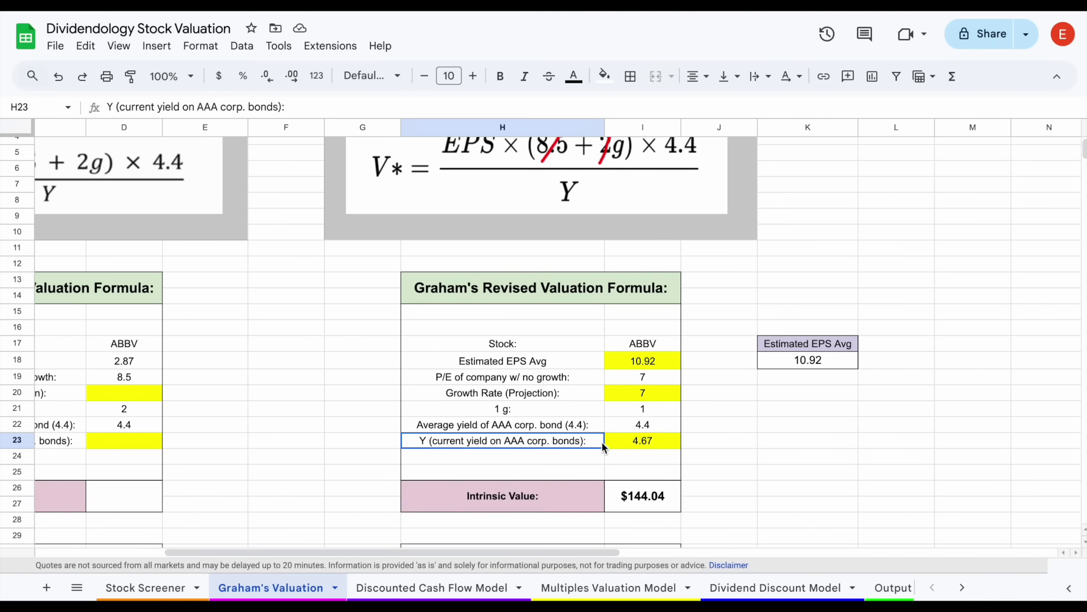
left_click(637, 440)
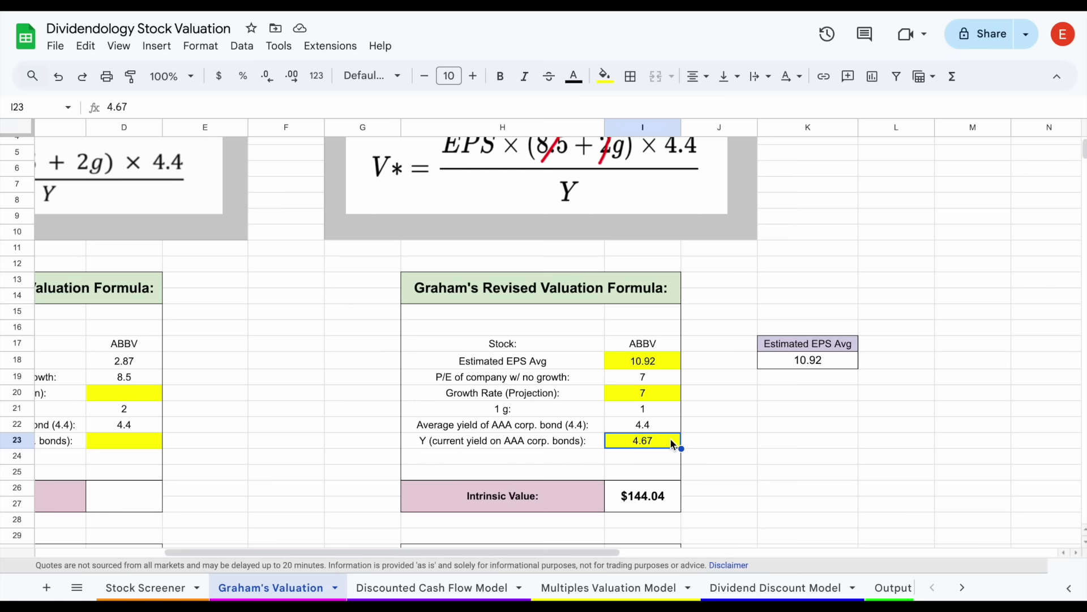
left_click_drag(594, 503, 640, 503)
left_click(641, 503)
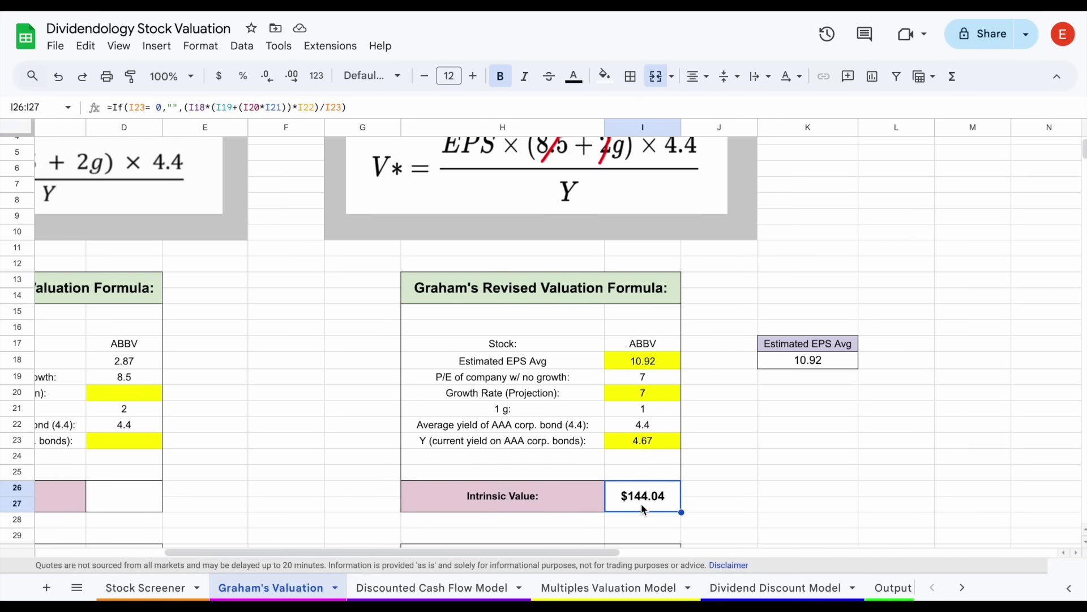
Step: Open the Discounted Cash Flow Model sheet and inspect the Growth Rate, the 2024–2032 Future Free Cash Flows and the Terminal Value
left_click(459, 586)
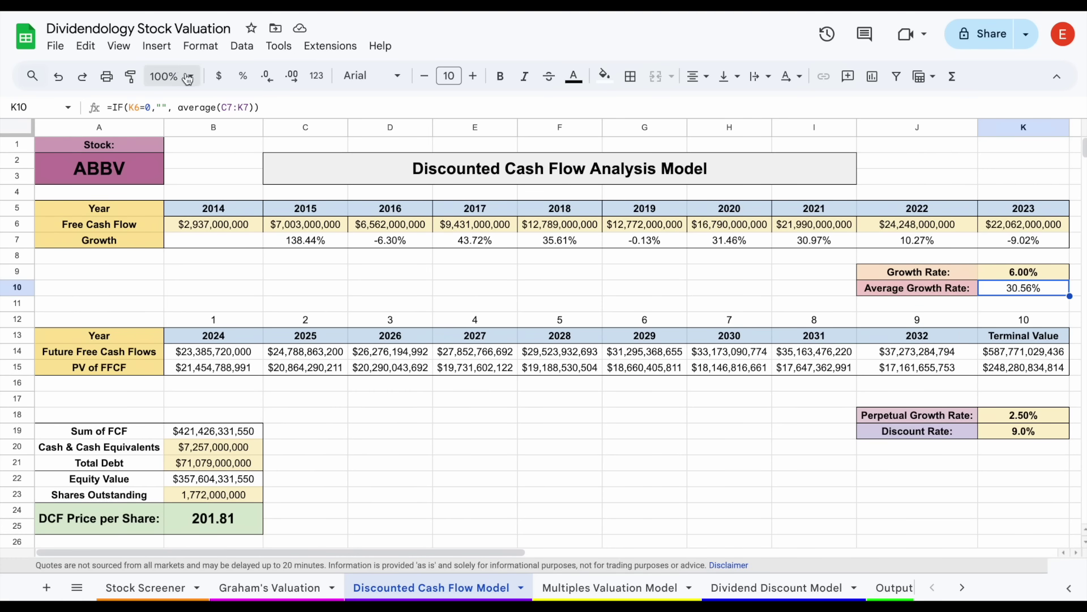
left_click(407, 295)
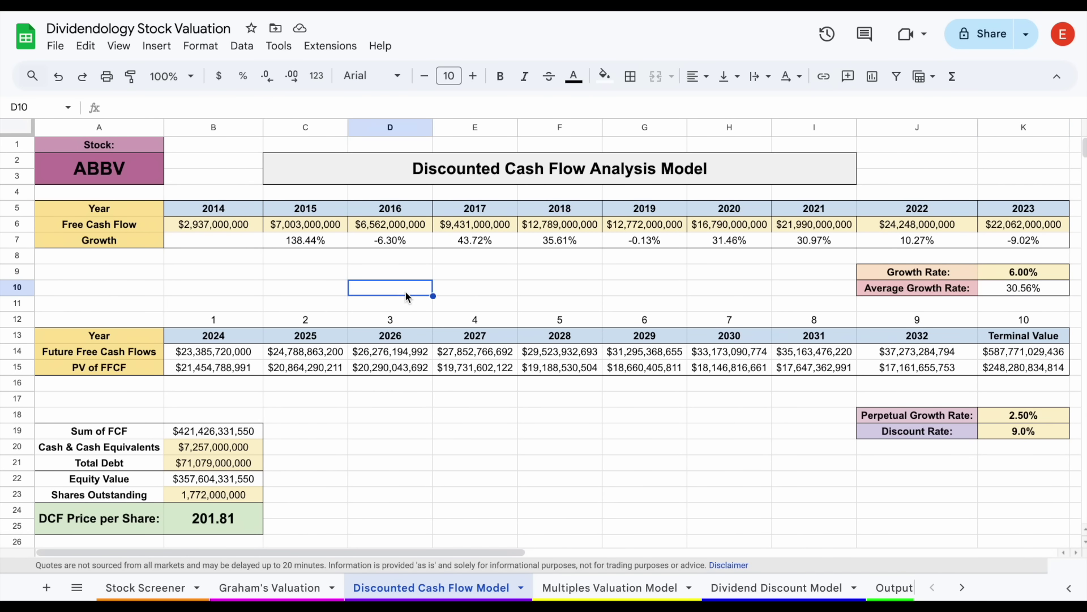
left_click(144, 355)
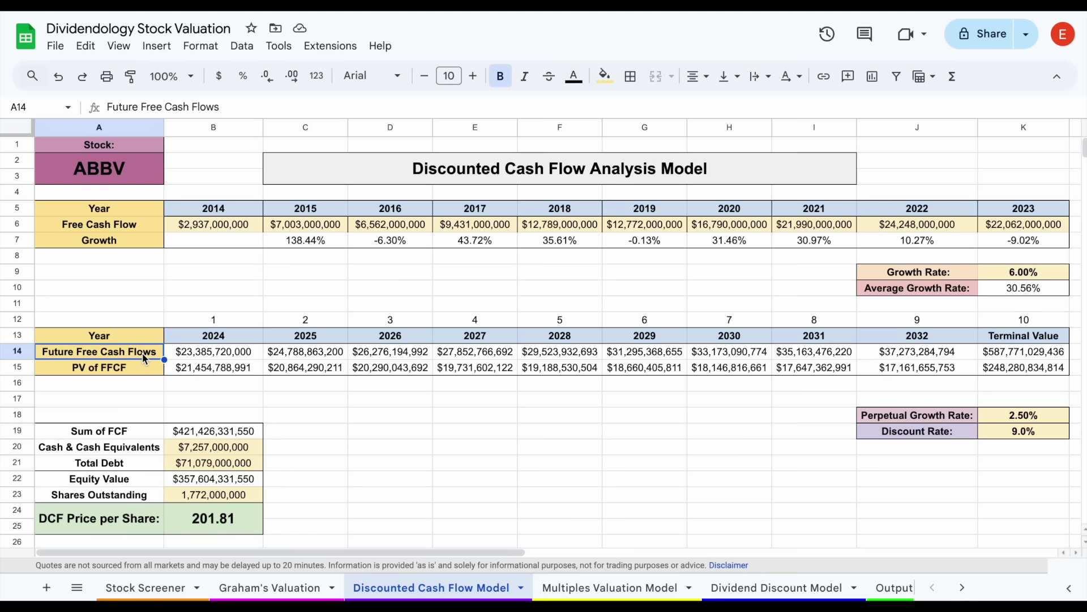
left_click_drag(950, 275, 1011, 275)
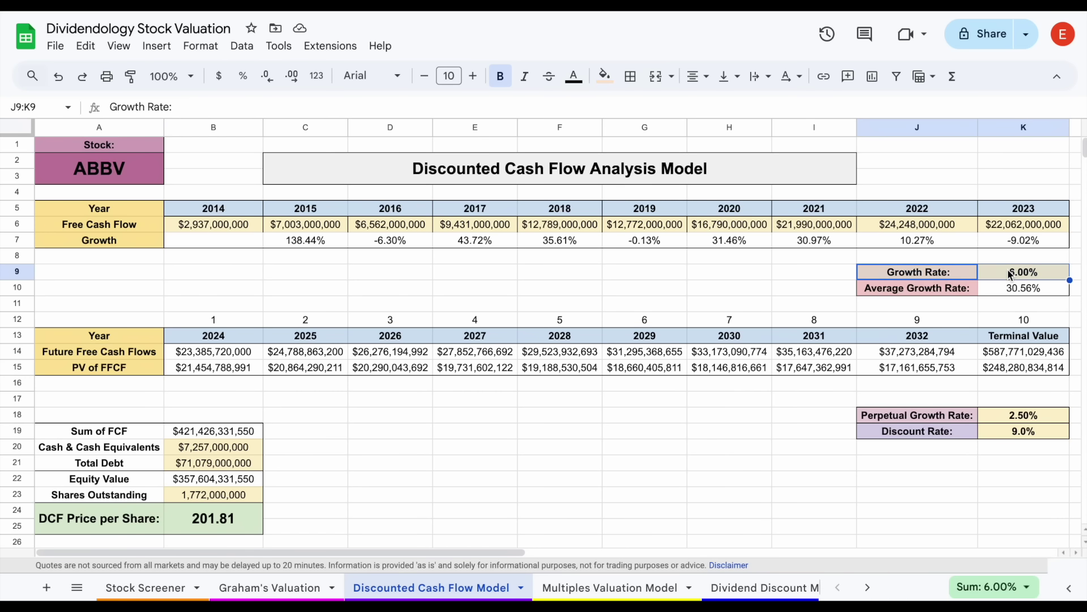
left_click_drag(213, 352, 913, 360)
left_click(913, 360)
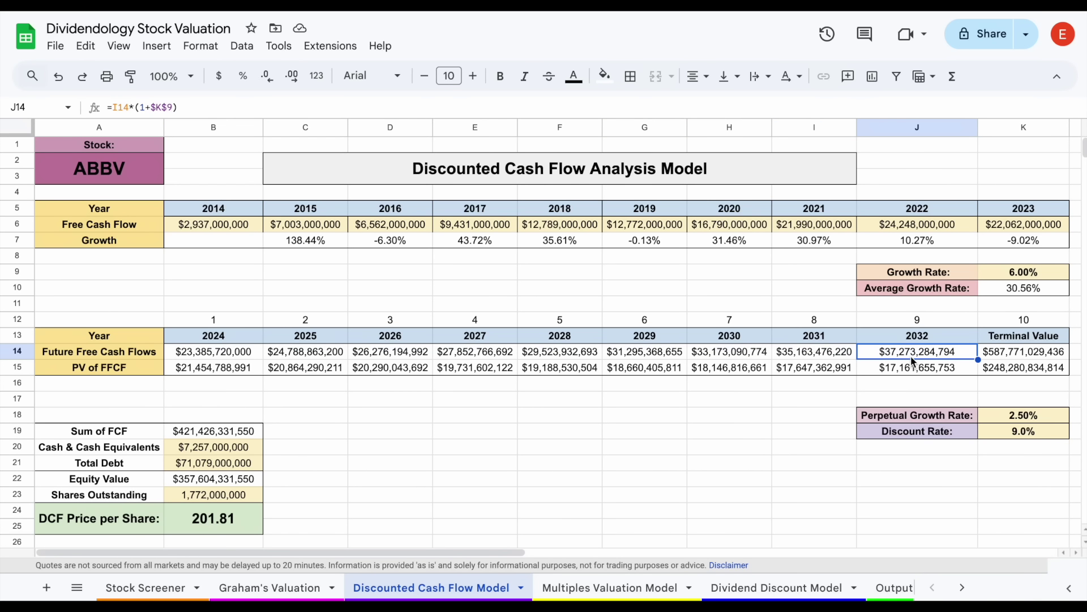
left_click(998, 354)
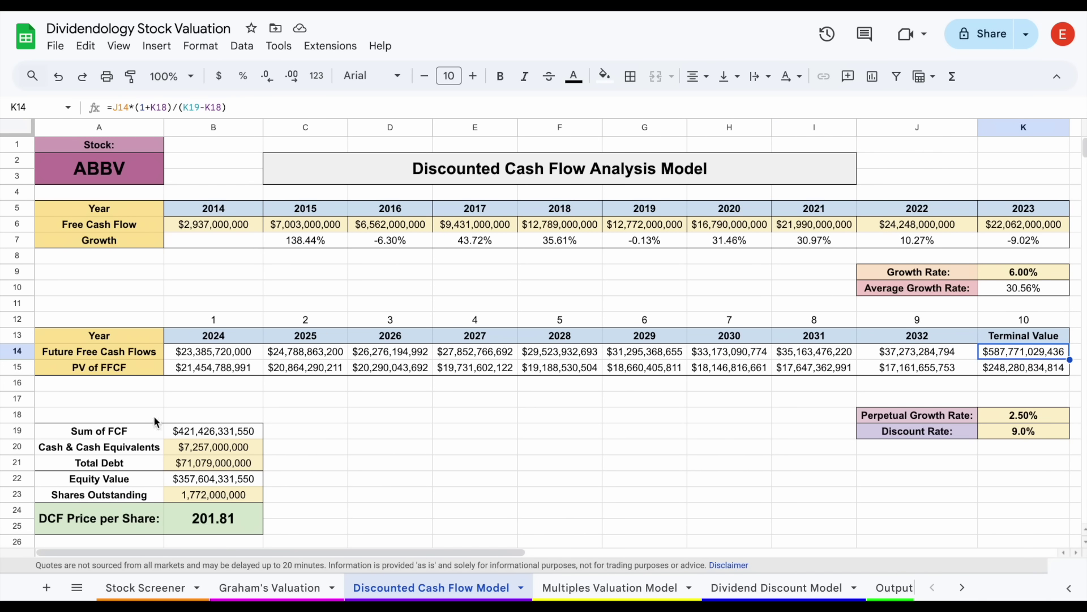
Step: Review the discounted cash flow summary from Sum of FCF down to the DCF Price per Share
left_click_drag(139, 435, 178, 521)
left_click(212, 436)
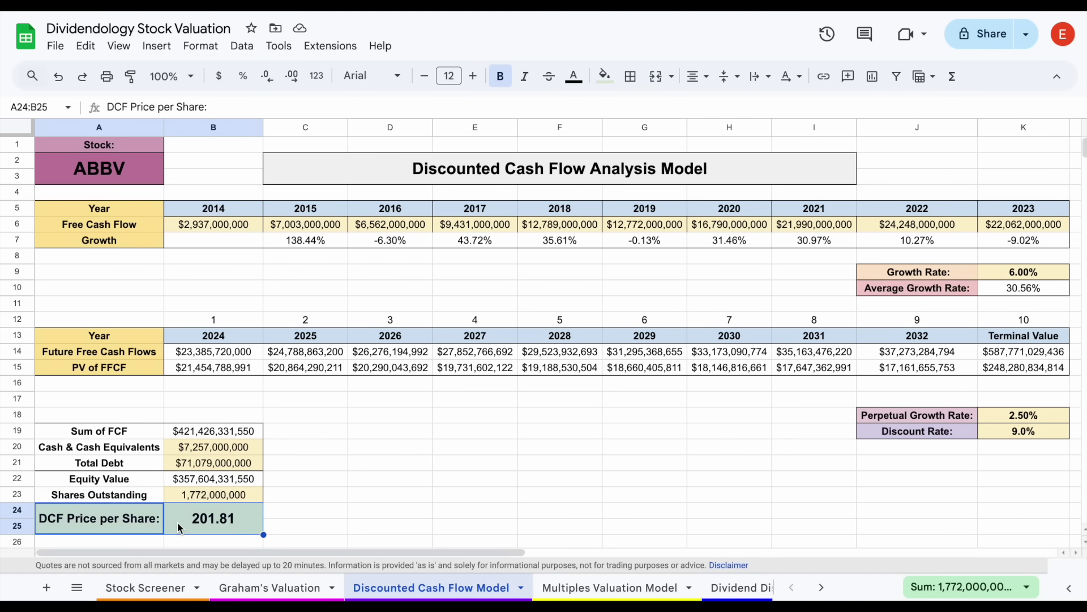
left_click(181, 522)
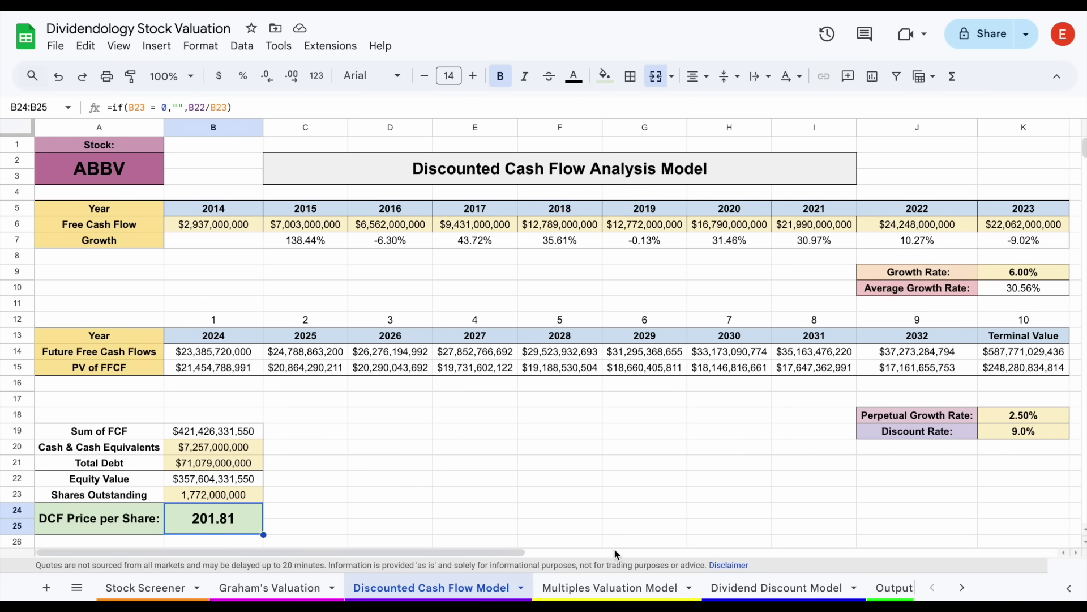
Step: Open the Multiples Valuation Model sheet and highlight the peer rows for AMGN, BMY and GILD
left_click(610, 588)
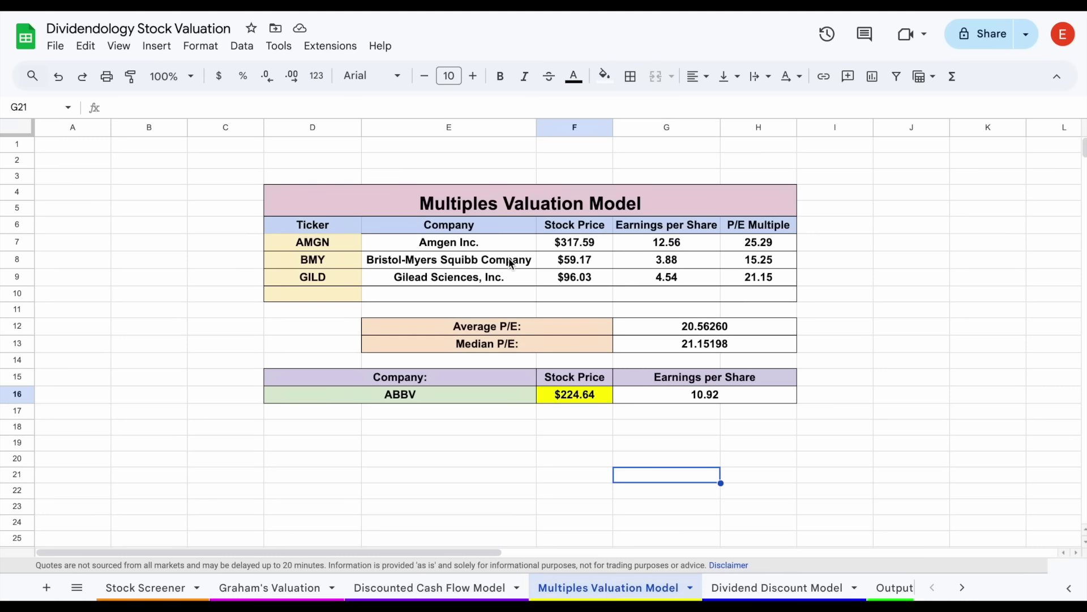
left_click(917, 281)
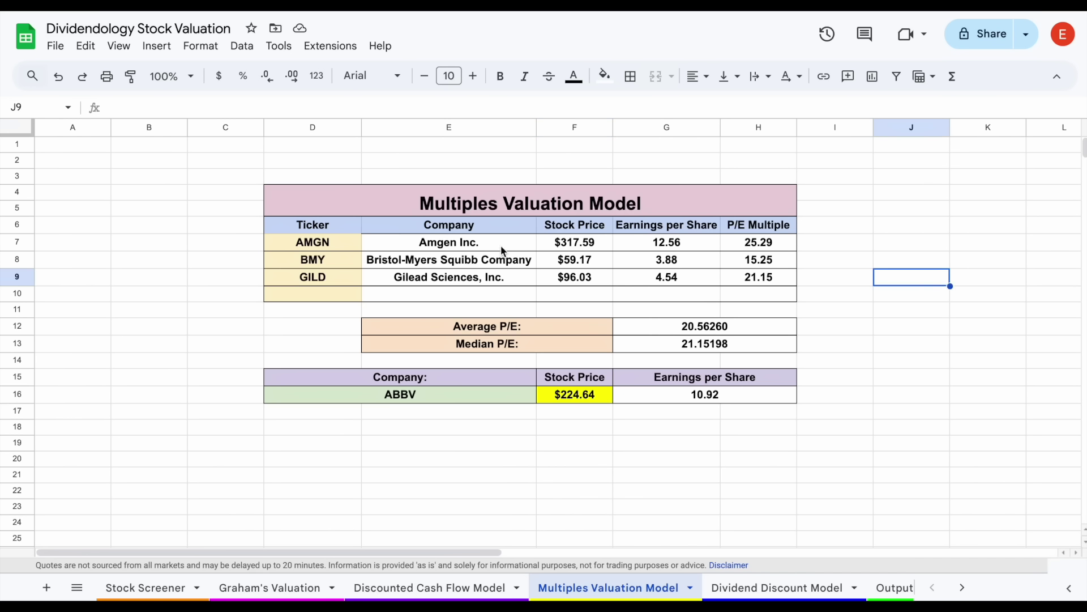
left_click_drag(339, 244, 730, 285)
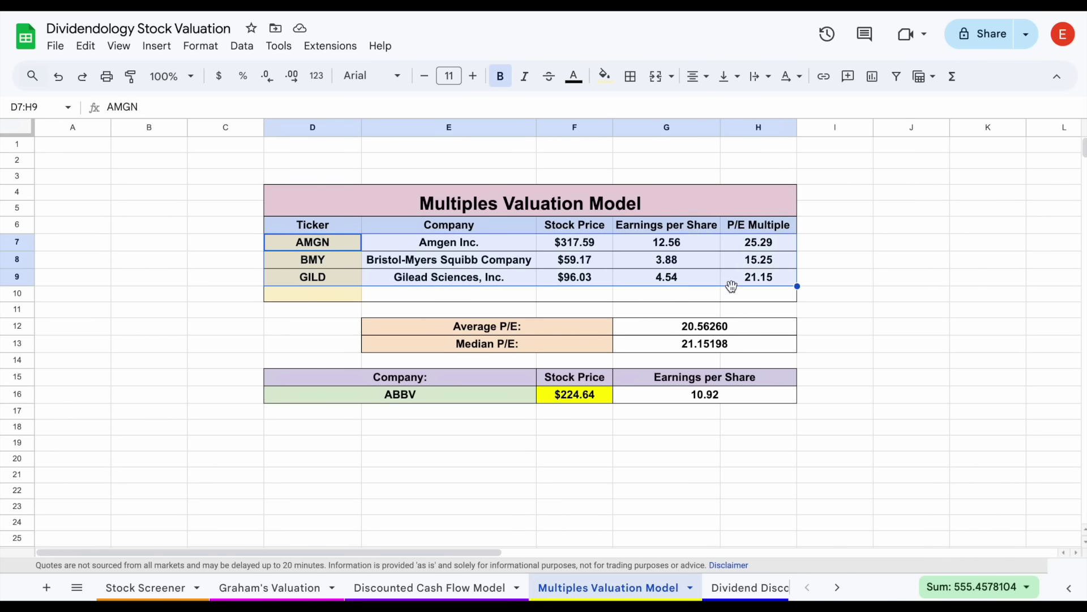
Step: Inspect the peers' Average P/E together with ABBV's Earnings per Share and resulting Stock Price in the multiples model
left_click(589, 331)
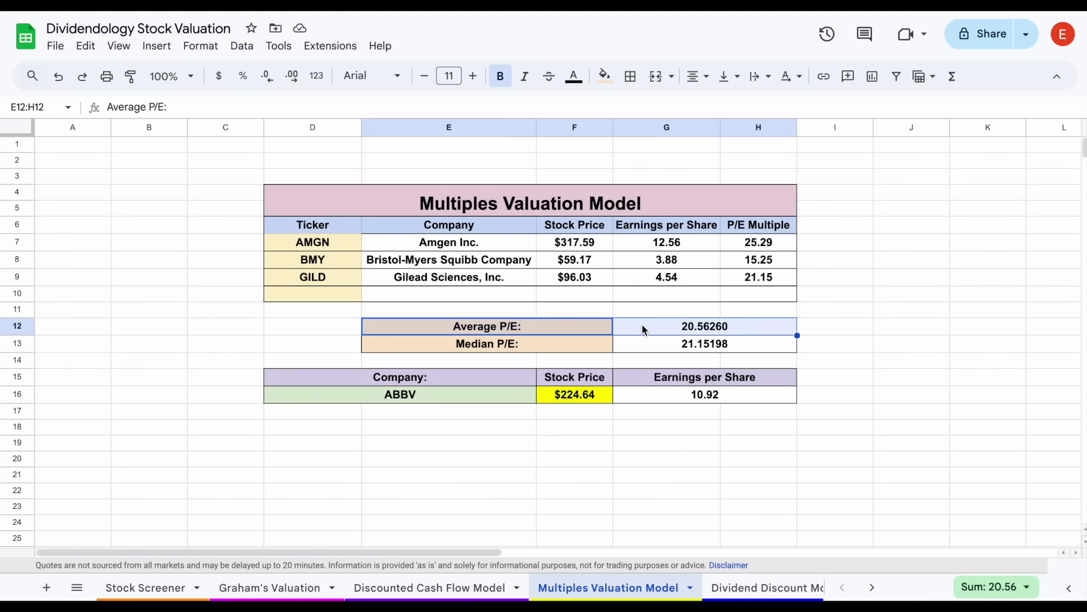
left_click(643, 328)
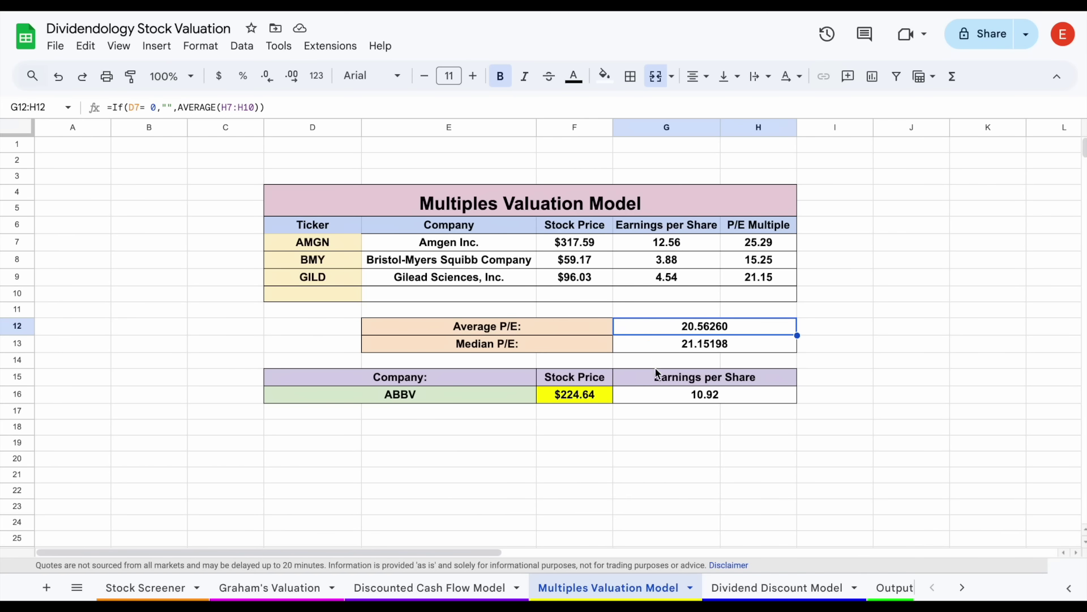
left_click(665, 401)
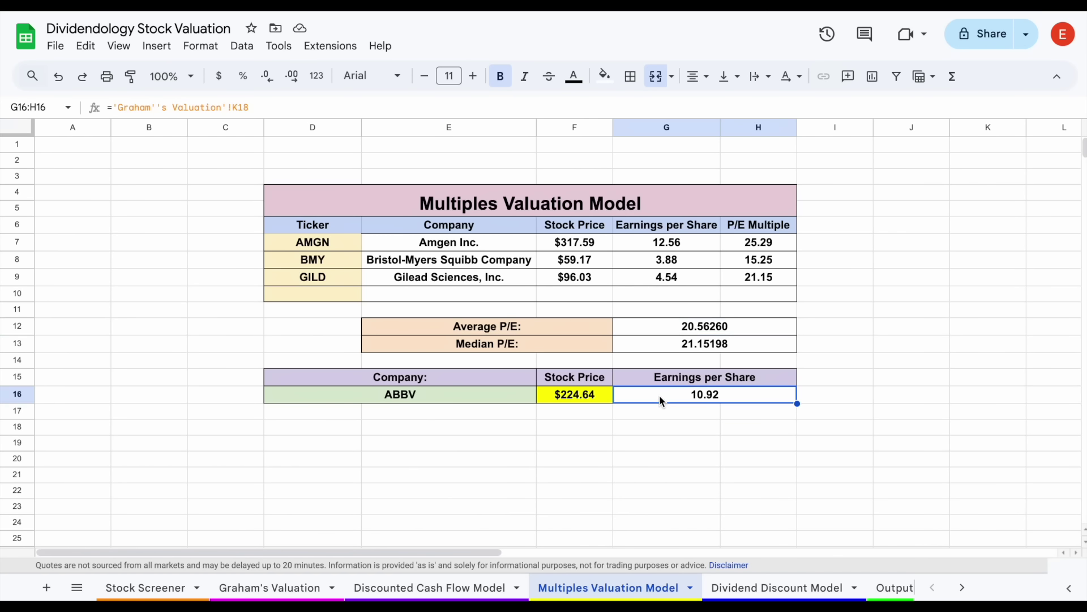
left_click(596, 395)
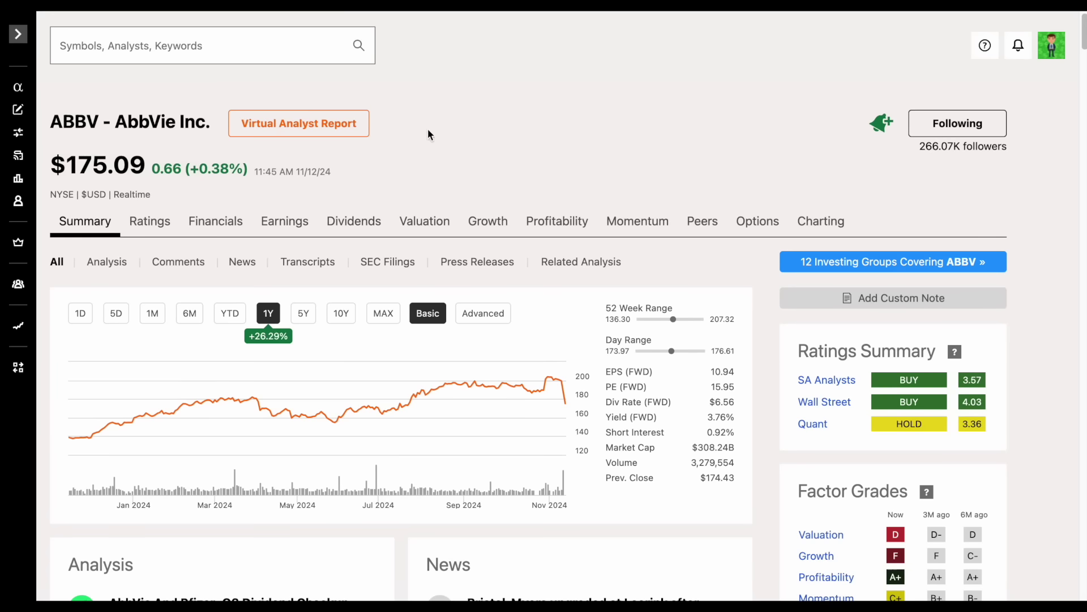
Step: Open AbbVie's valuation metrics on Seeking Alpha and compare its P/E Non-GAAP (TTM) with the 5Y average
left_click(425, 222)
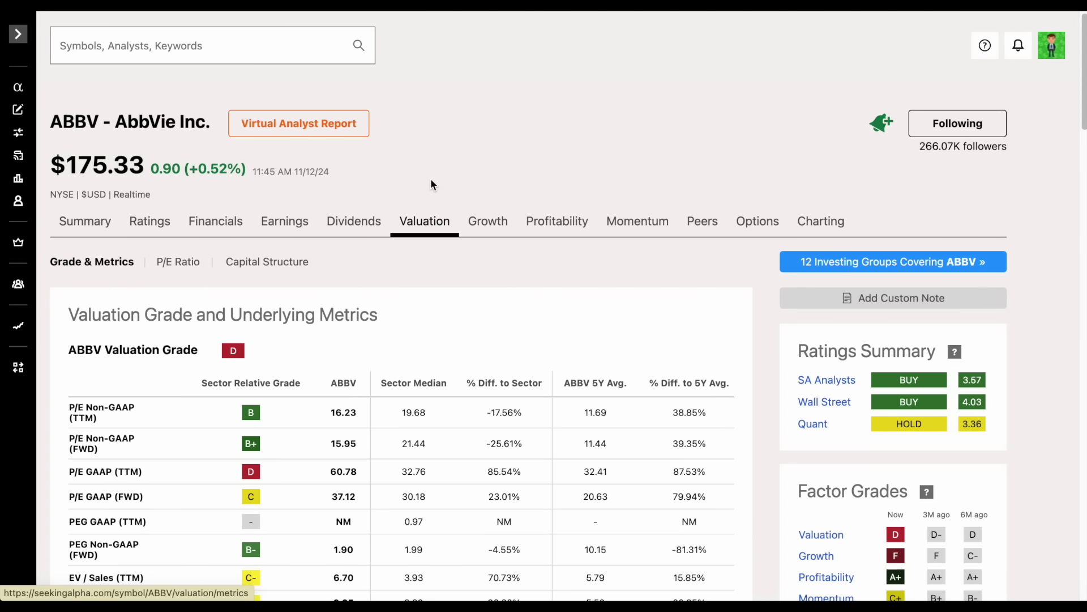
scroll(433, 181, "down", 4)
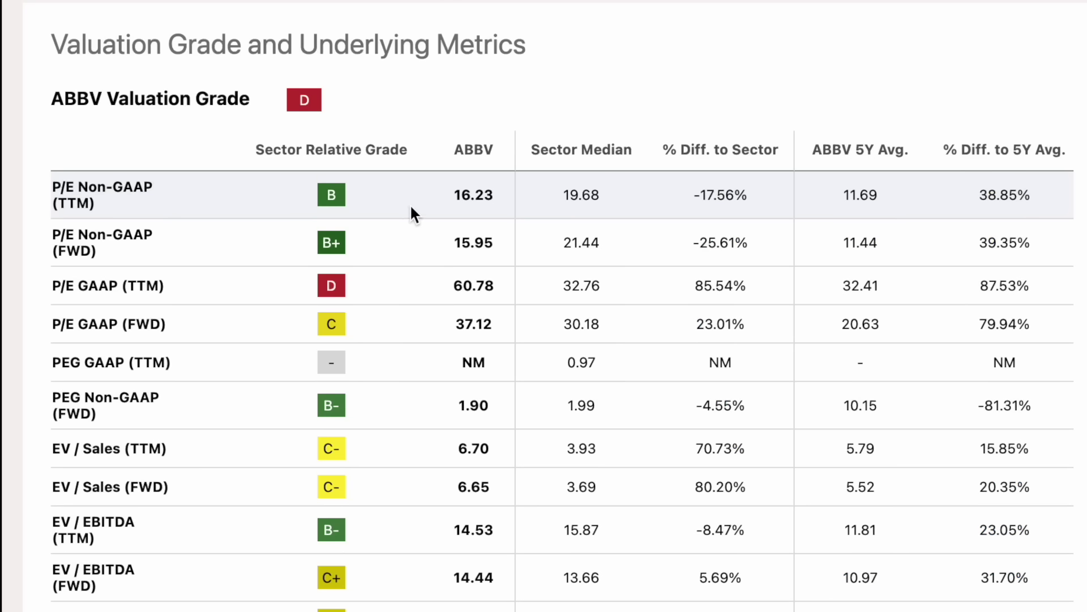
left_click(498, 197)
left_click_drag(845, 197, 885, 199)
left_click(887, 198)
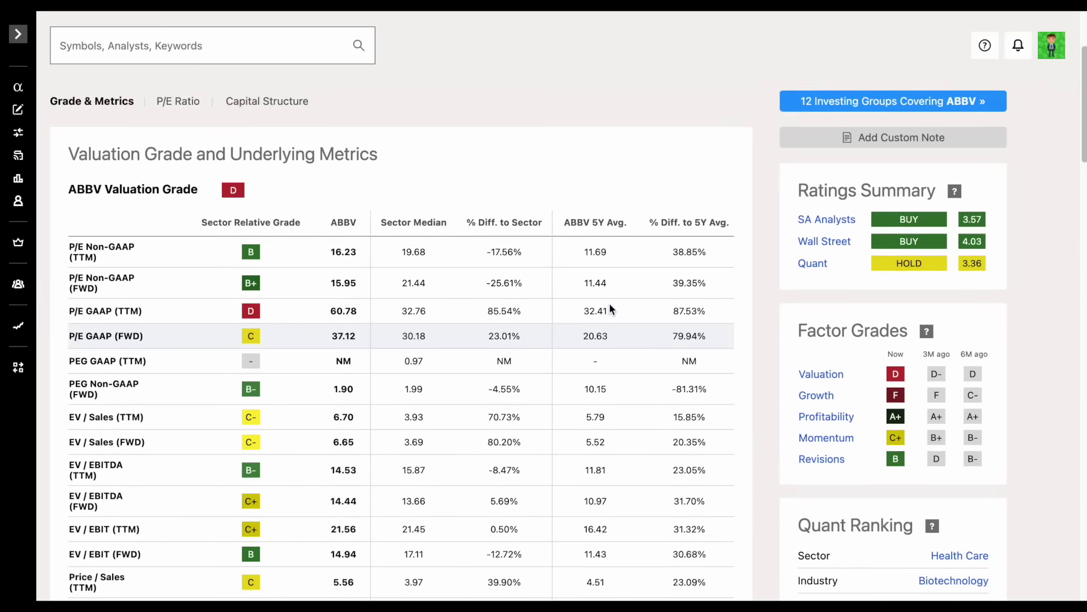
Step: Return to the Dividendology Stock Valuation spreadsheet and open its Dividend Discount Model sheet
scroll(881, 325, "up", 3)
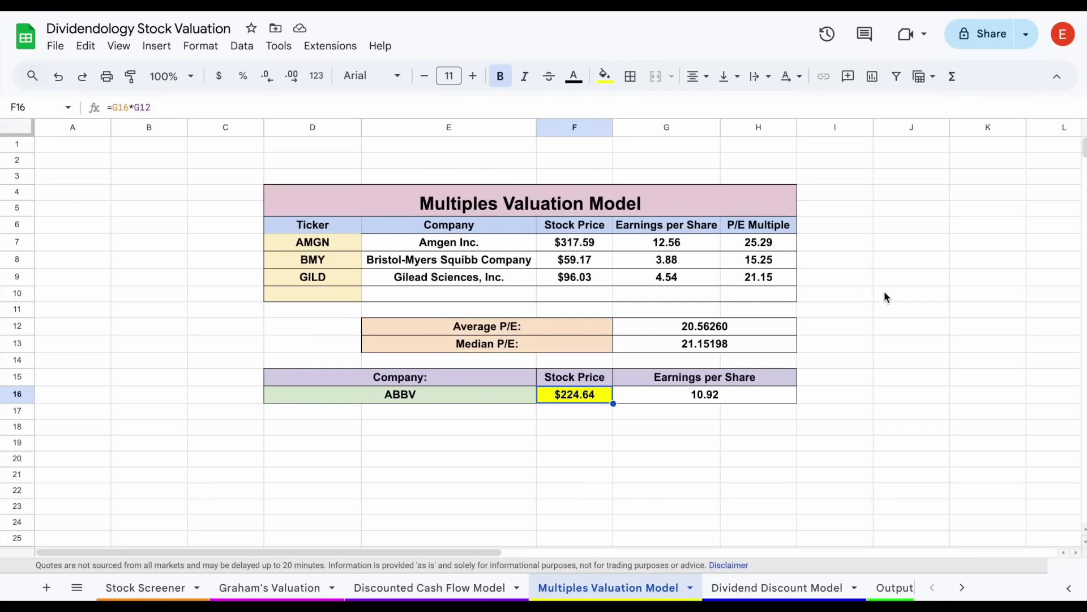
left_click(887, 296)
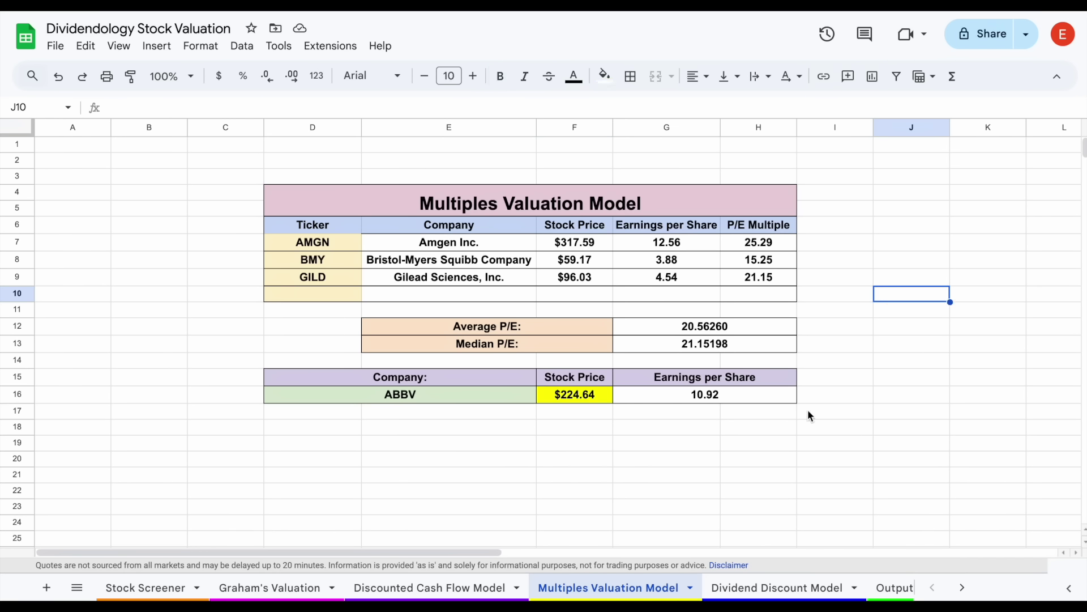
left_click(765, 585)
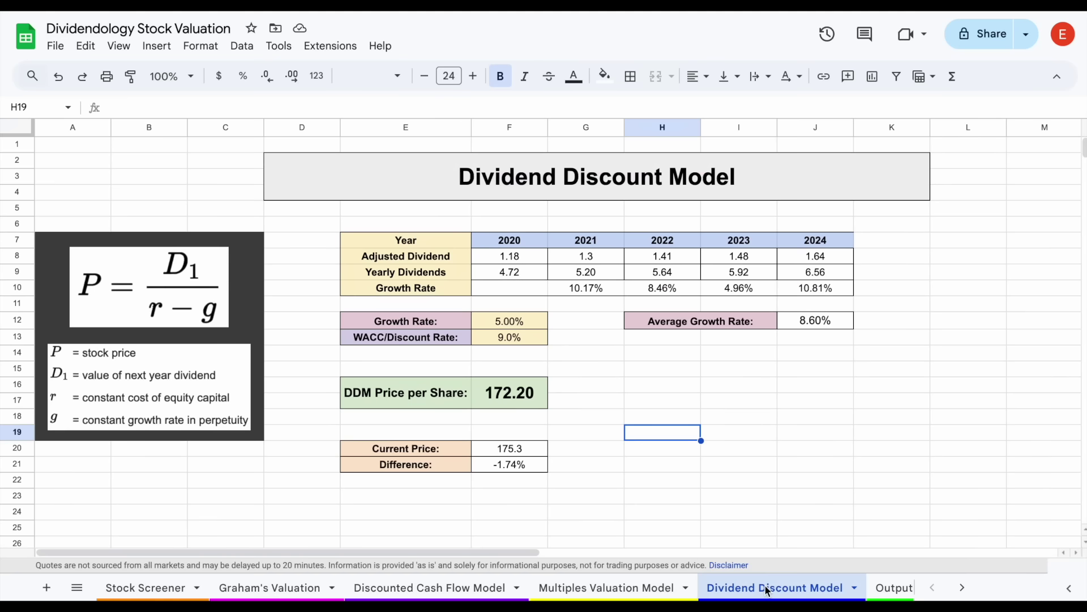
left_click(725, 406)
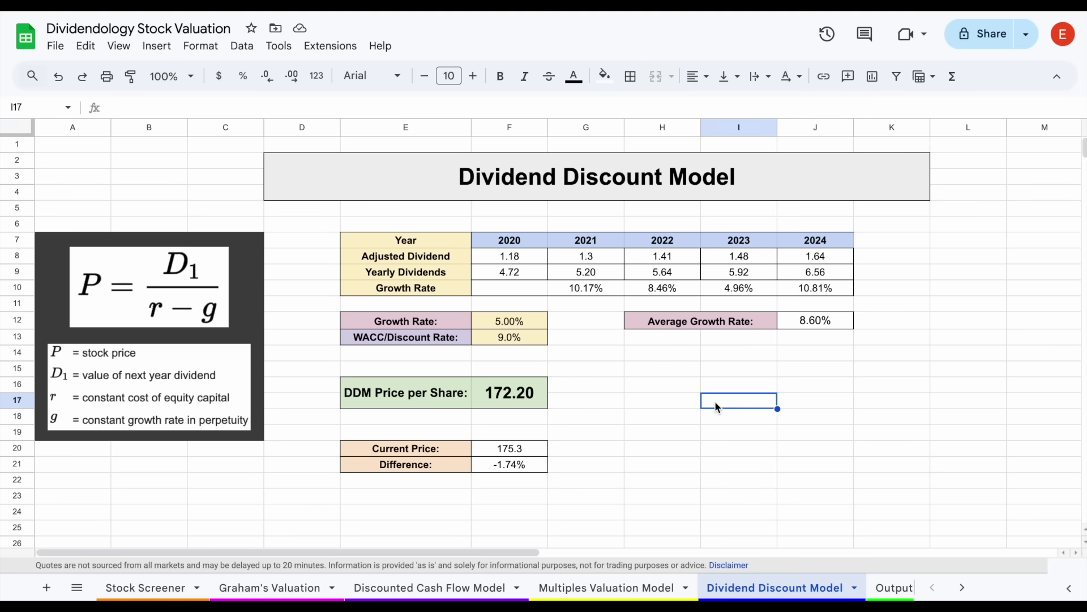
left_click(678, 391)
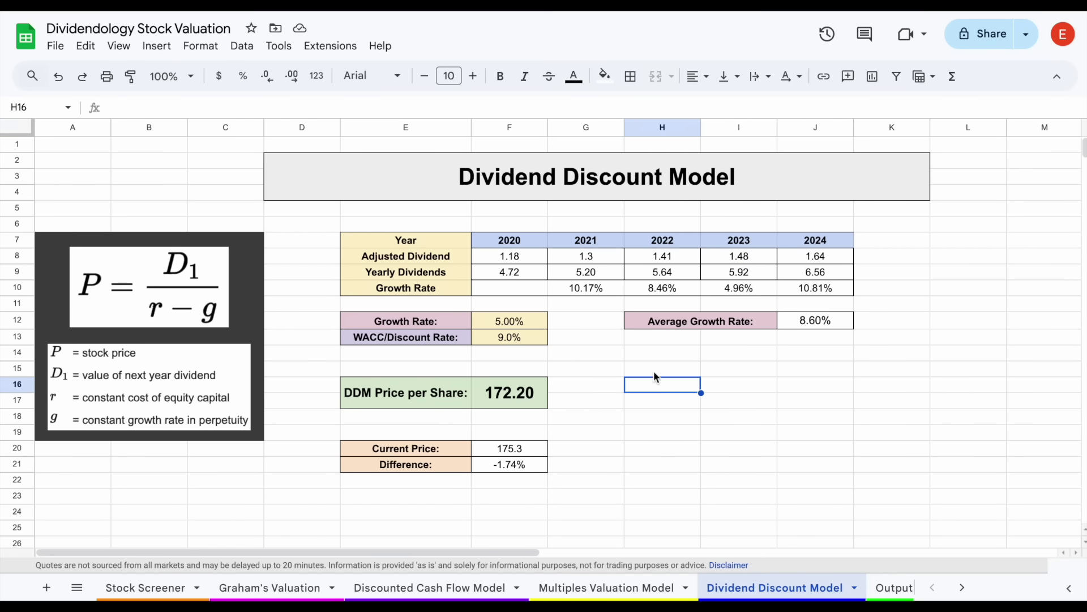
Step: Inspect the dividend discount model's Growth Rate, WACC/Discount Rate and DDM Price per Share, along with the Current Price
left_click(450, 320)
left_click_drag(450, 320, 510, 321)
left_click(512, 320)
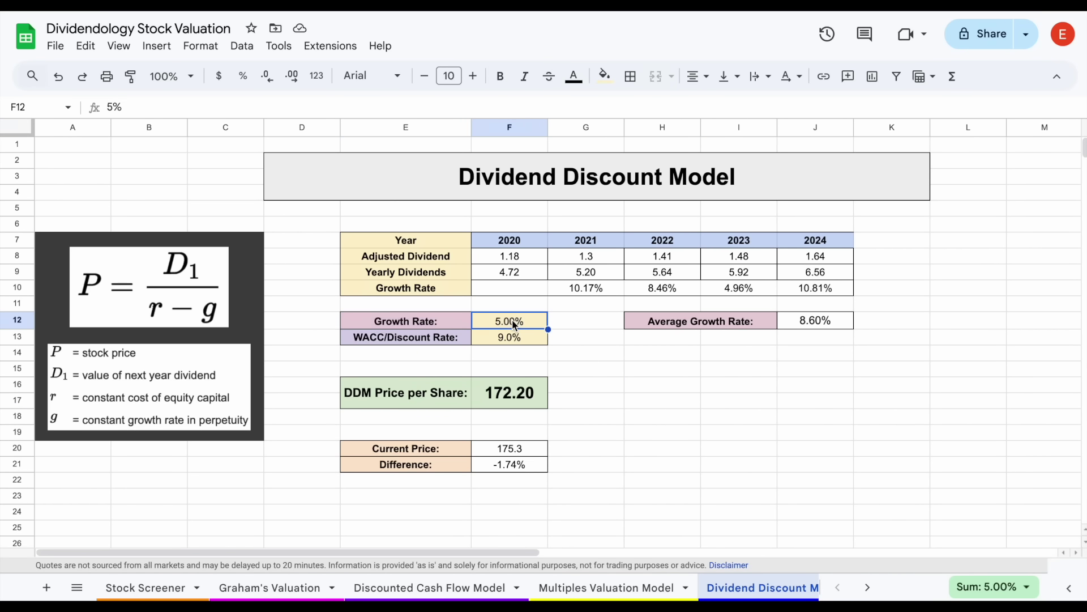
left_click_drag(452, 339, 498, 339)
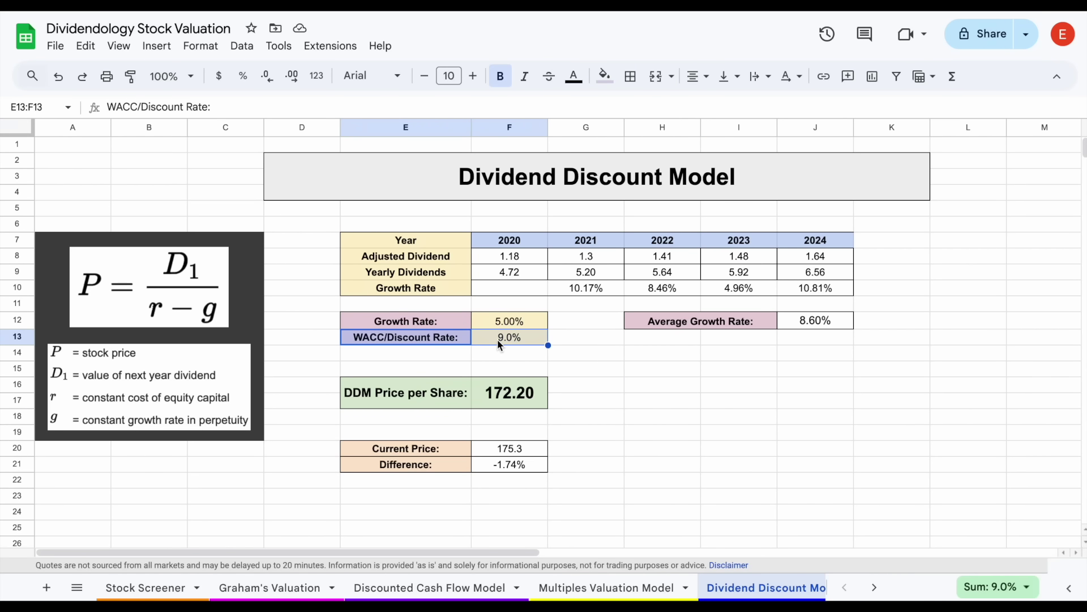
left_click(437, 404)
left_click(502, 399)
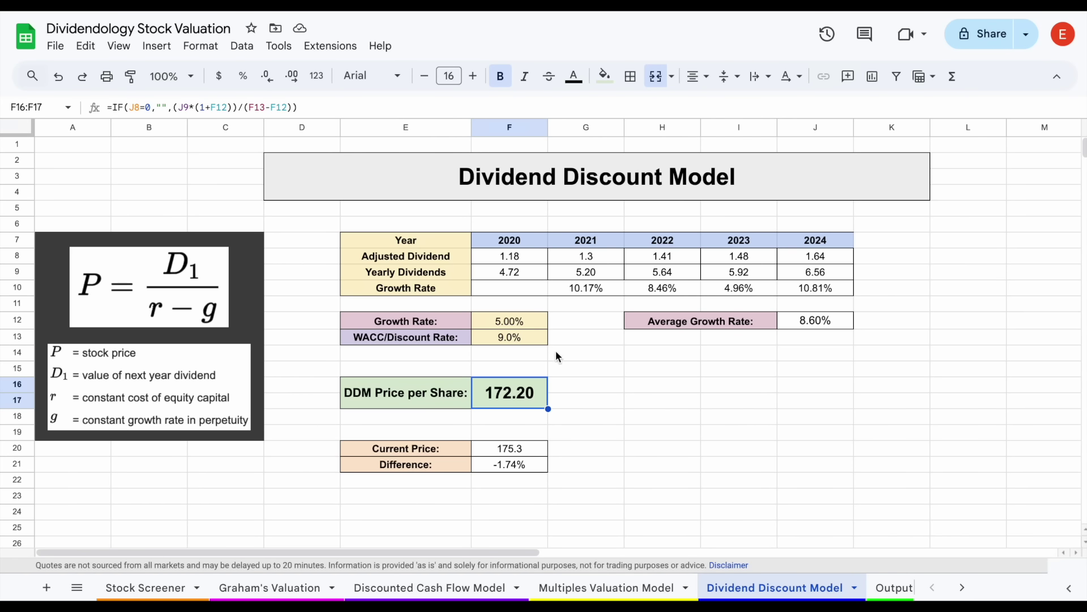
left_click_drag(463, 449, 510, 449)
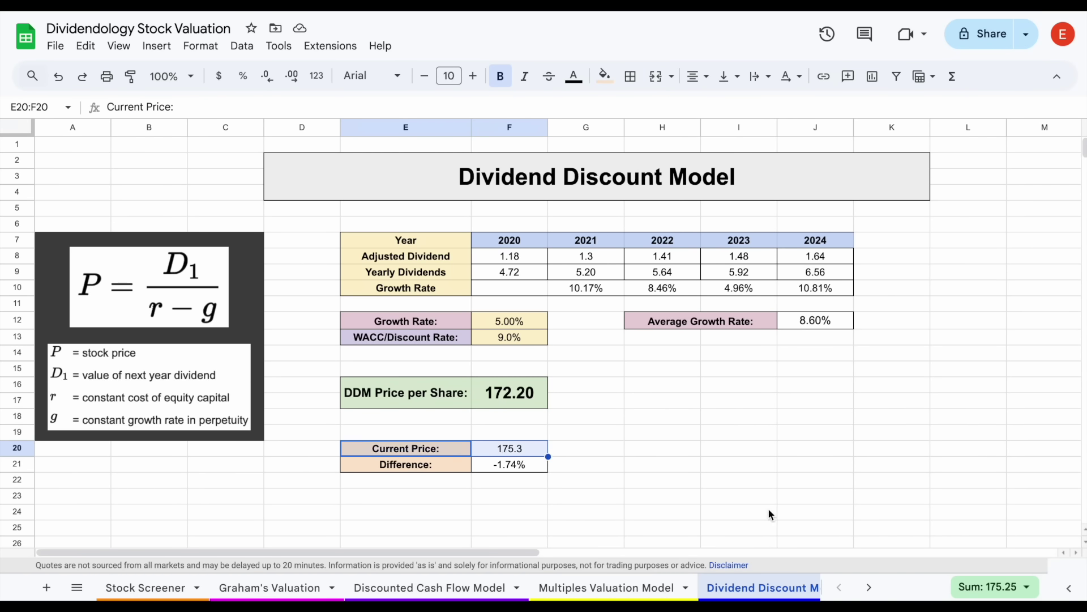
Step: Open the Output sheet and compare the four model valuations and their average Intrinsic Value with the Current Price
left_click(872, 587)
left_click(775, 588)
left_click(839, 445)
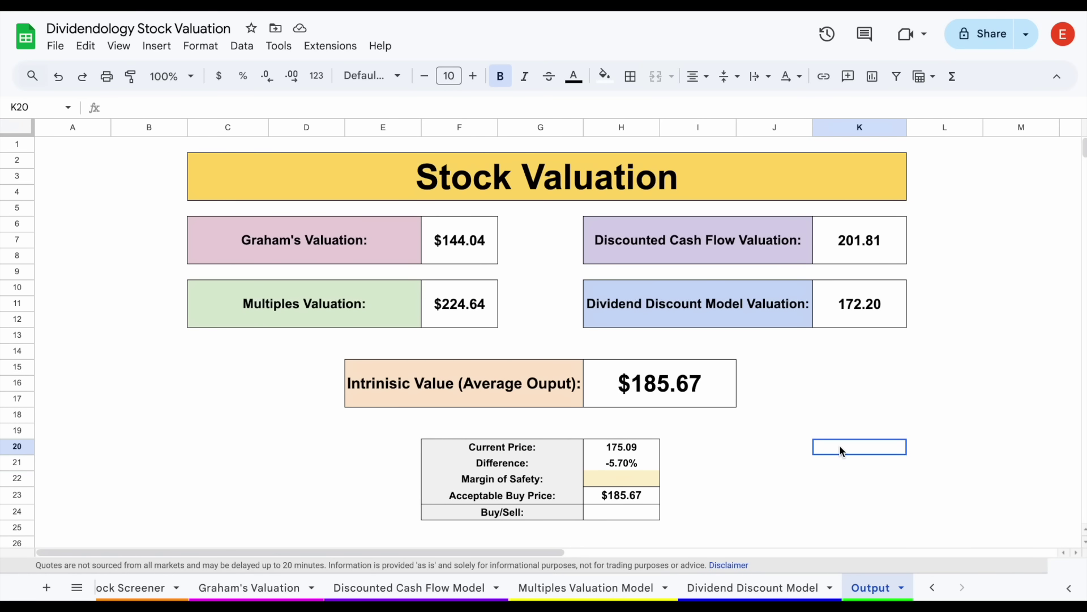
left_click_drag(405, 239, 888, 316)
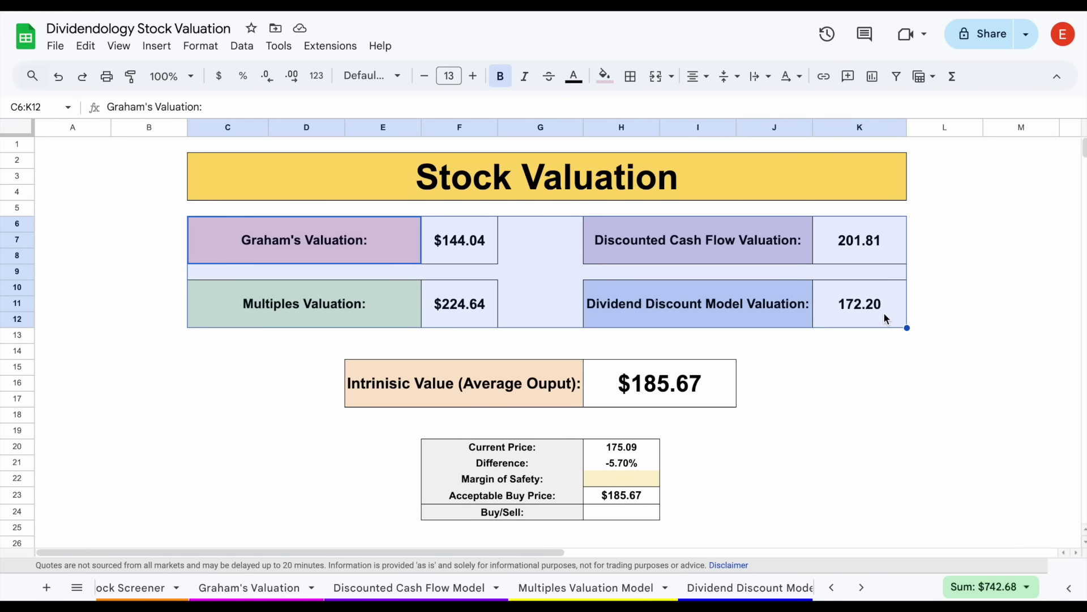
left_click_drag(572, 397, 702, 400)
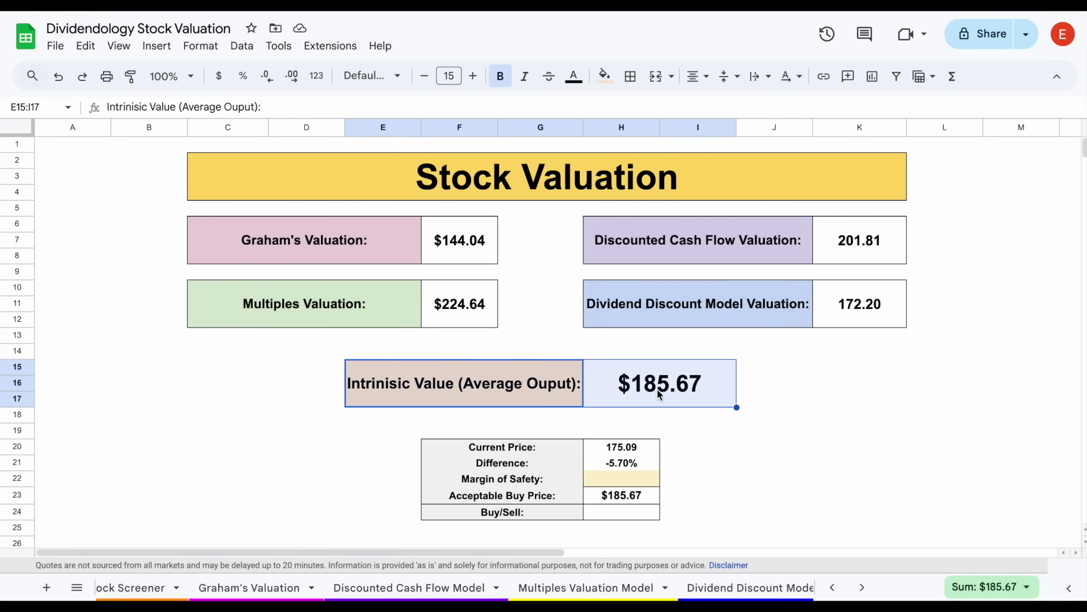
left_click(724, 402)
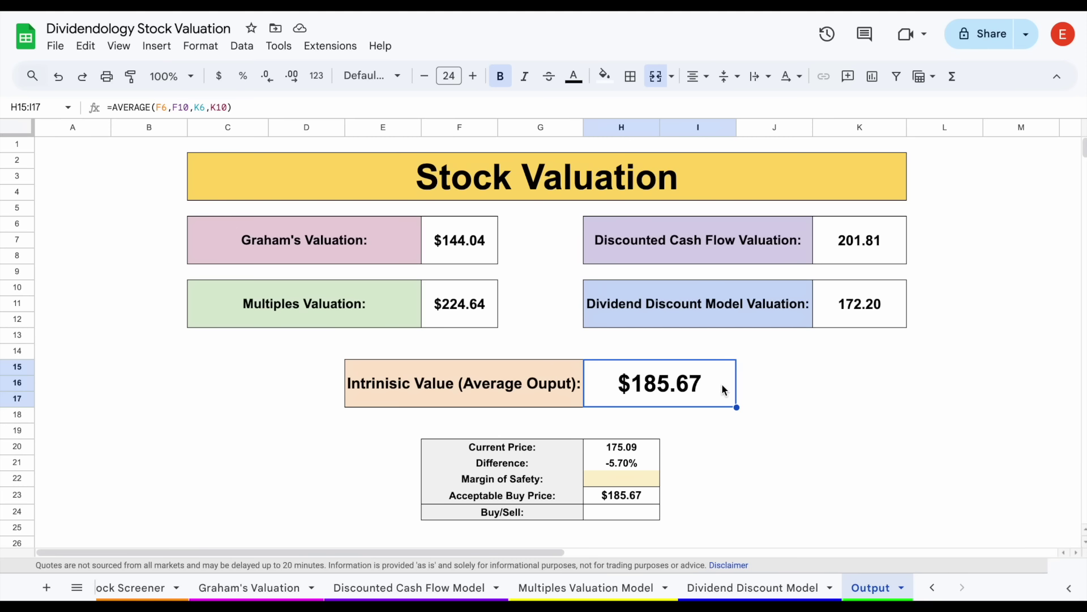
left_click(554, 445)
left_click(623, 449)
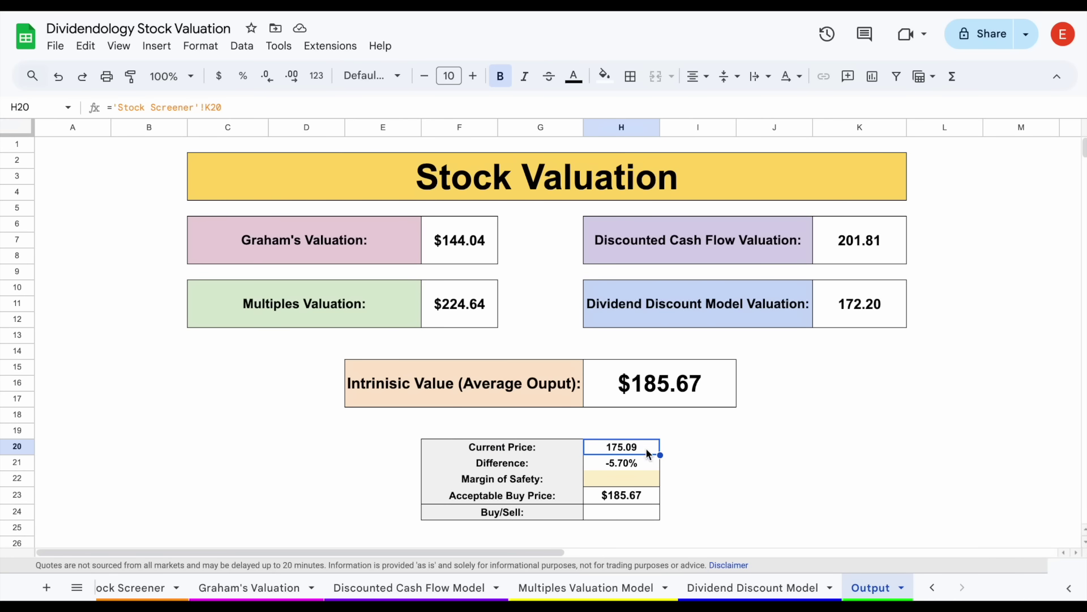
Step: Set the Margin of Safety to 10% on the Output sheet and check the Acceptable Buy Price
left_click(630, 482)
type("10%")
key("Return")
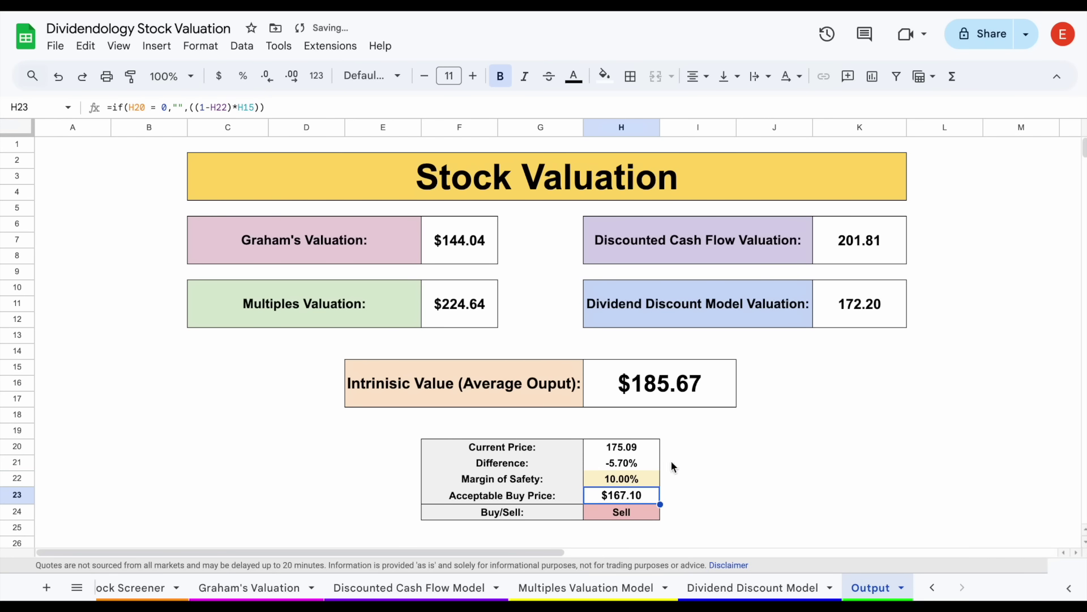
left_click(730, 437)
left_click(543, 499)
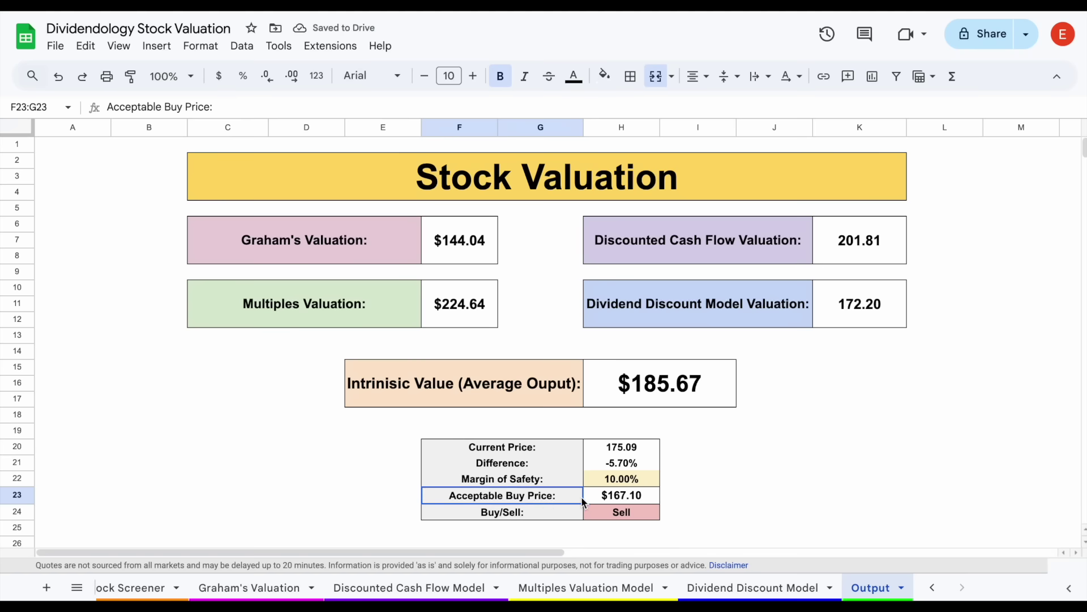
left_click(643, 499)
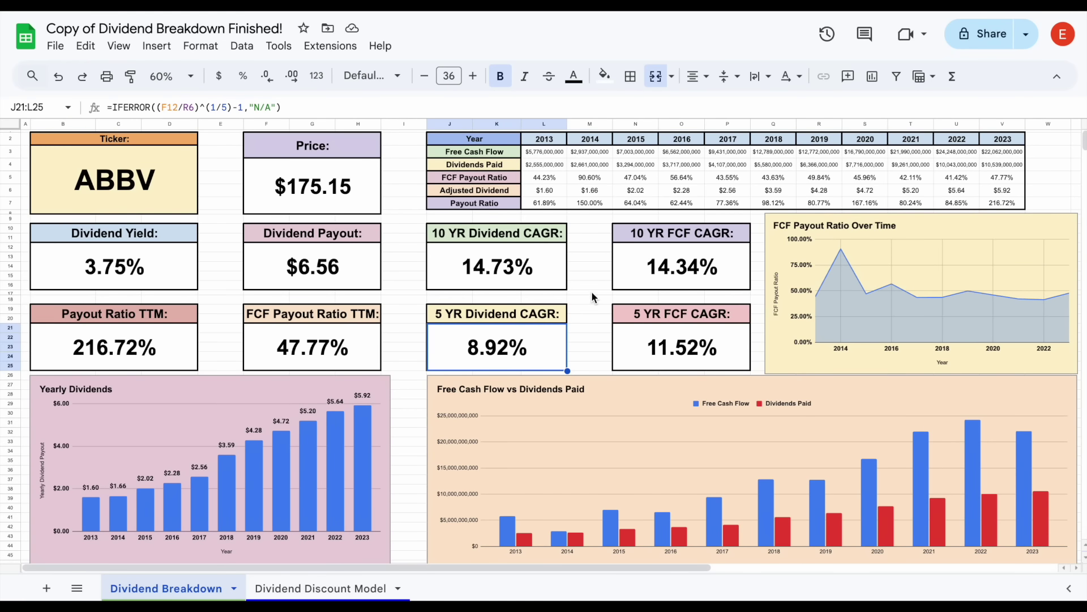
Step: Review ABBV's Dividend Yield and its 5- and 10-year dividend and FCF CAGRs in the Dividend Breakdown spreadsheet
left_click(591, 293)
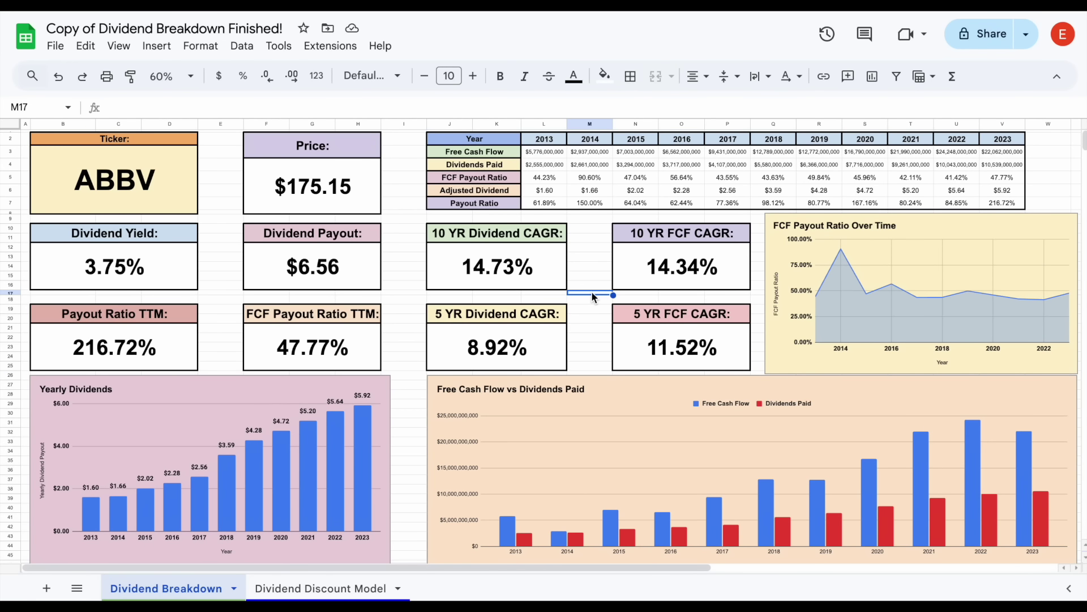
left_click(173, 265)
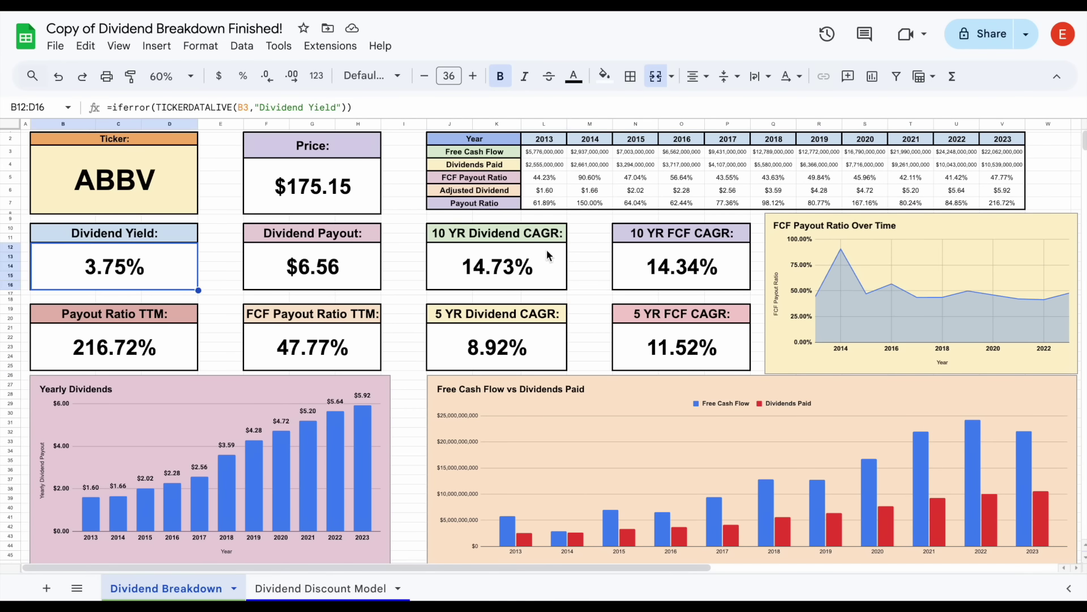
left_click_drag(546, 237, 538, 341)
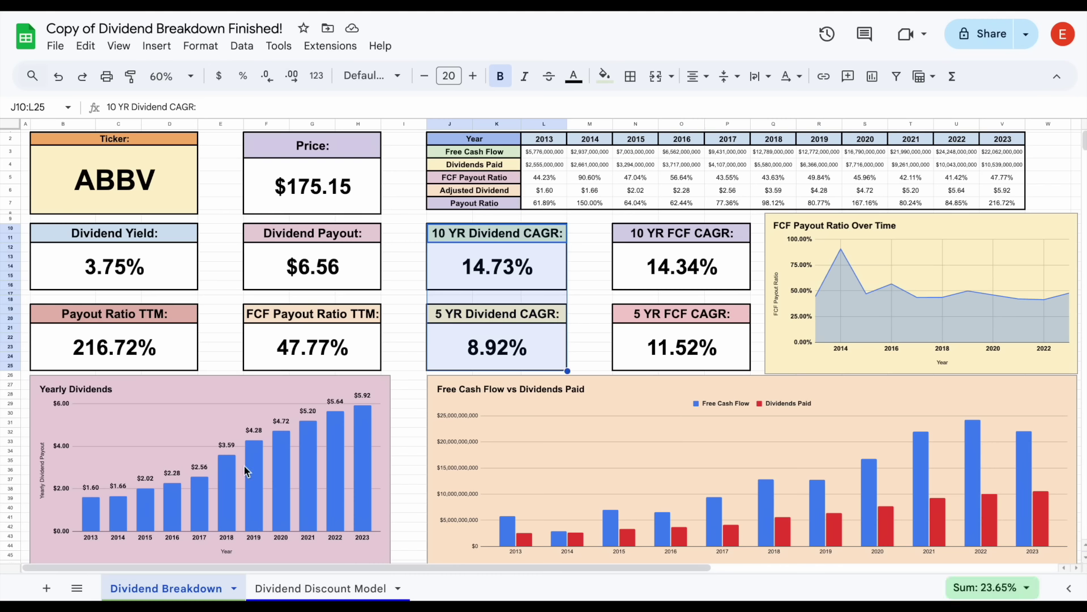
left_click_drag(718, 236, 713, 334)
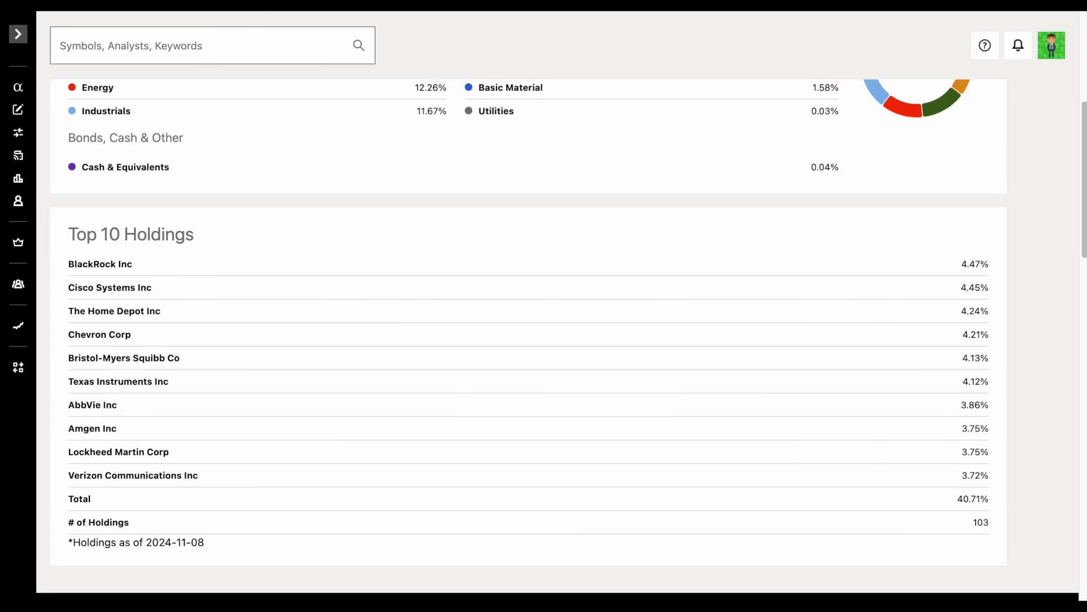
Step: Examine SCHD's holdings breakdown and Top 10 Holdings on Seeking Alpha for AbbVie's position in the fund
scroll(331, 294, "up", 5)
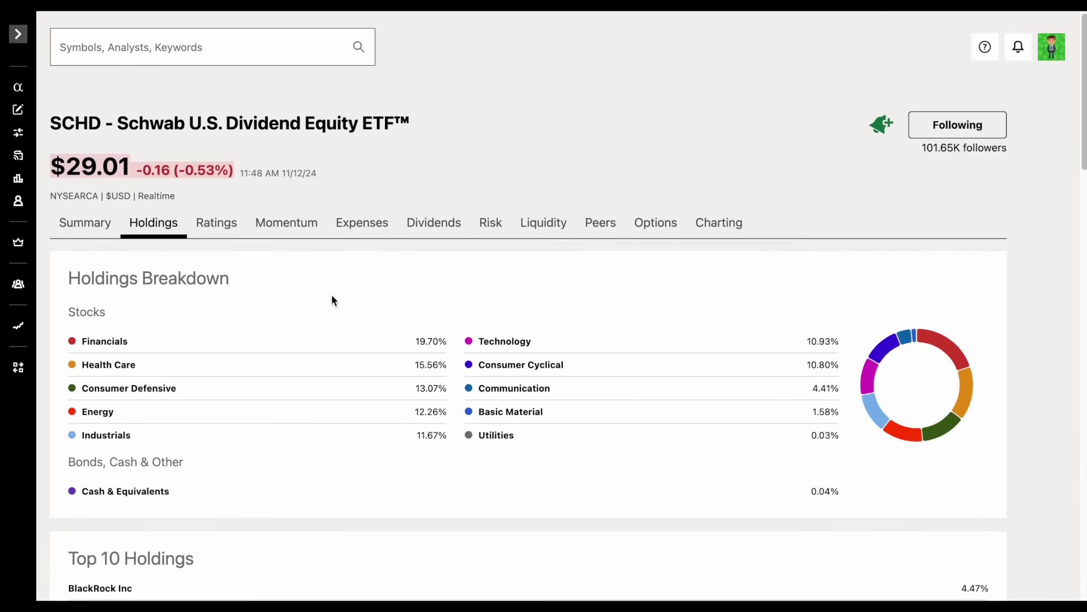
scroll(224, 399, "down", 5)
scroll(225, 405, "up", 5)
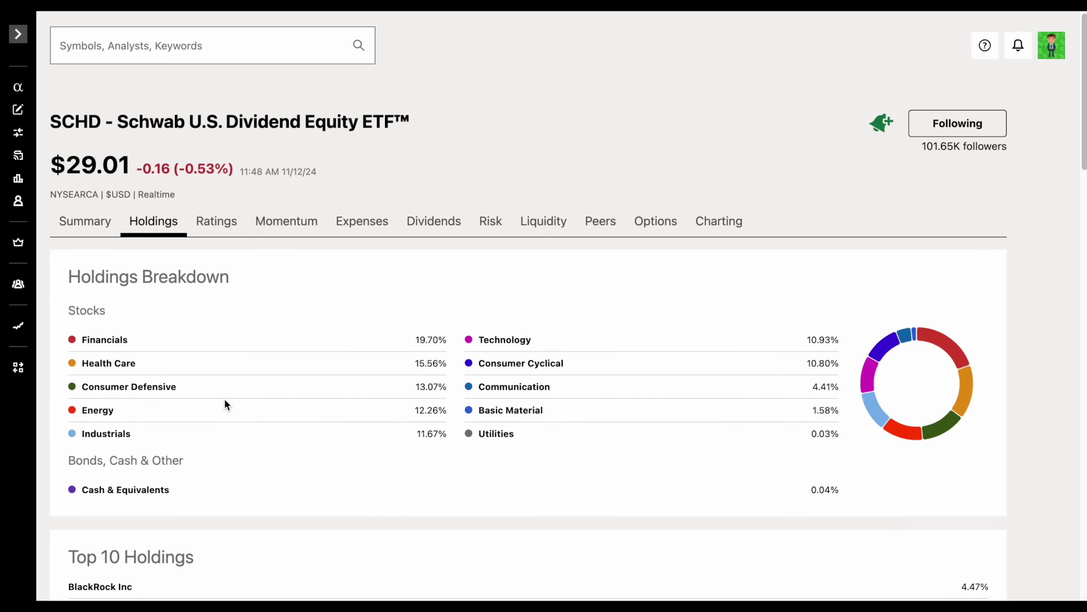
scroll(225, 405, "down", 5)
left_click(225, 401)
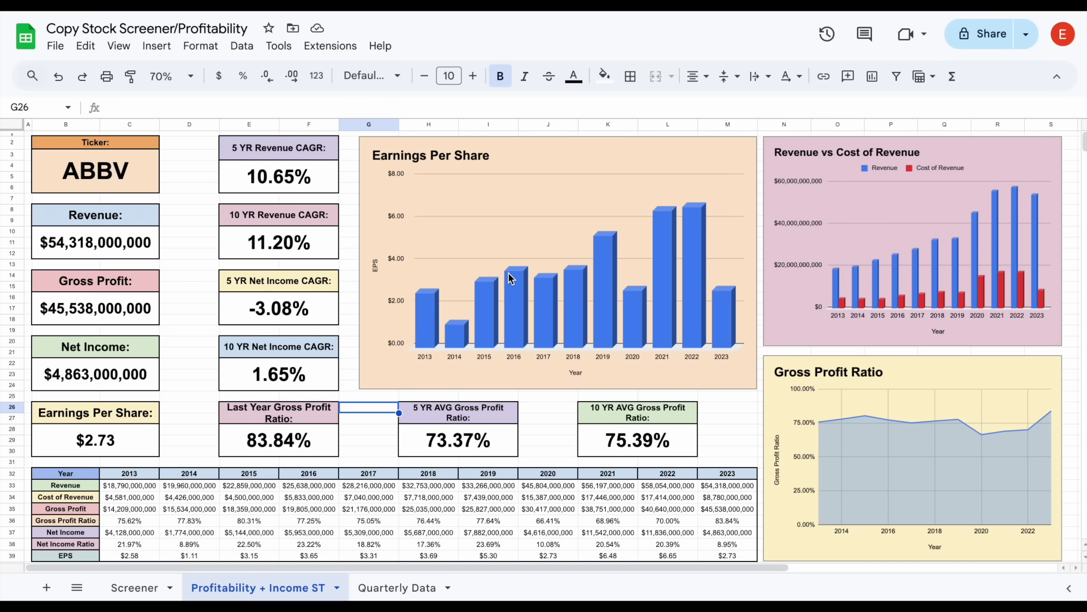
Step: Display the Tickerdata add-on's options in the Copy Stock Screener/Profitability spreadsheet
left_click(331, 45)
mouse_move(473, 224)
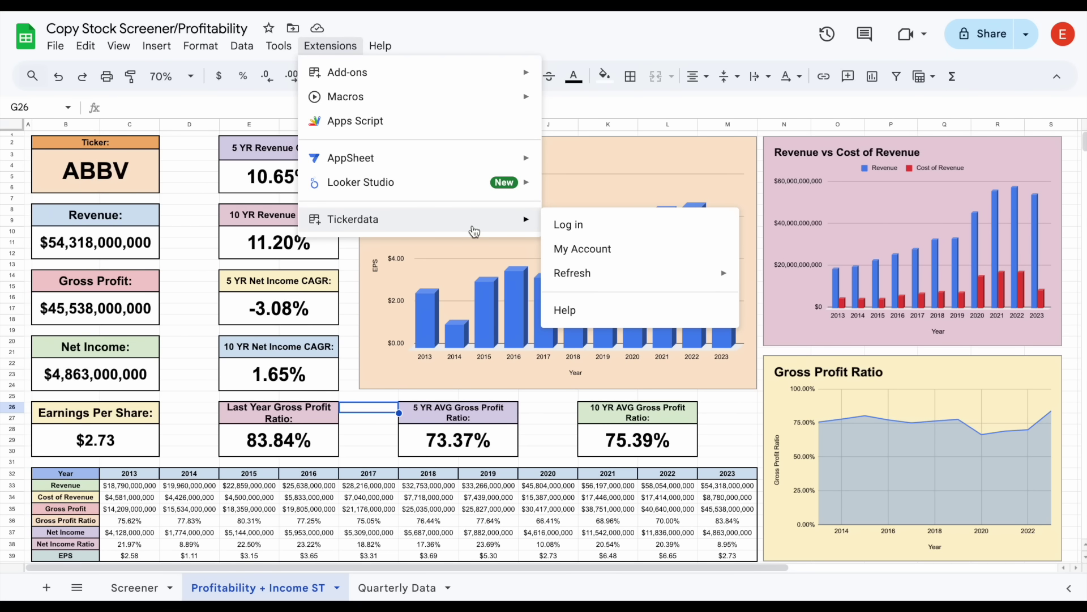